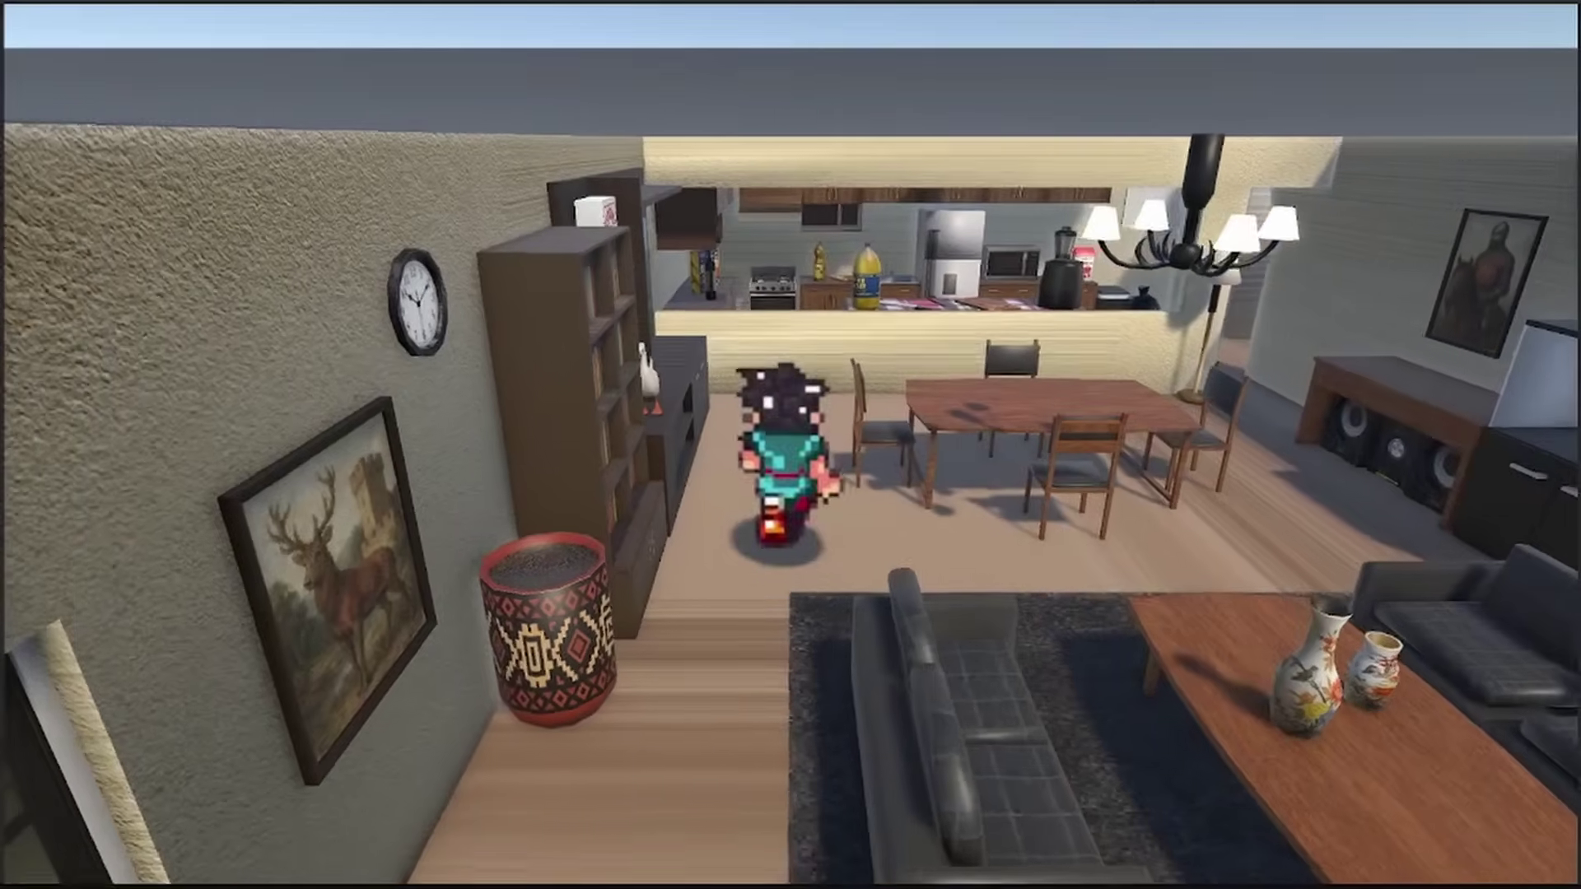
pyautogui.press('d')
pyautogui.press('d')
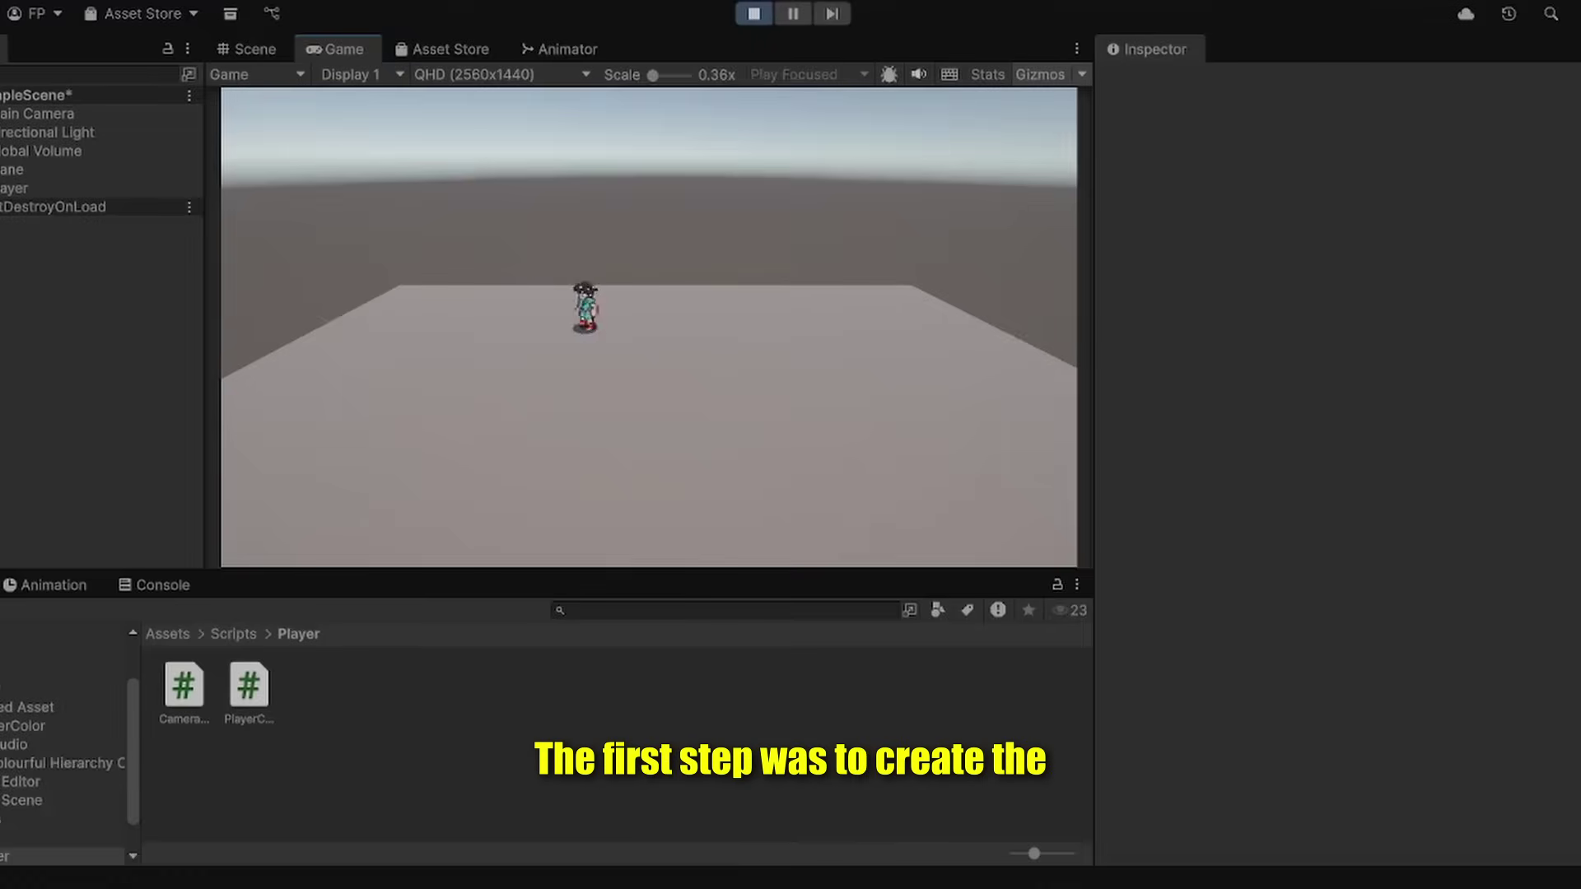
# Walk the 2D character around the plane in play mode to test its movement in all four directions.
pyautogui.press('s')
pyautogui.press('a')
pyautogui.press('d')
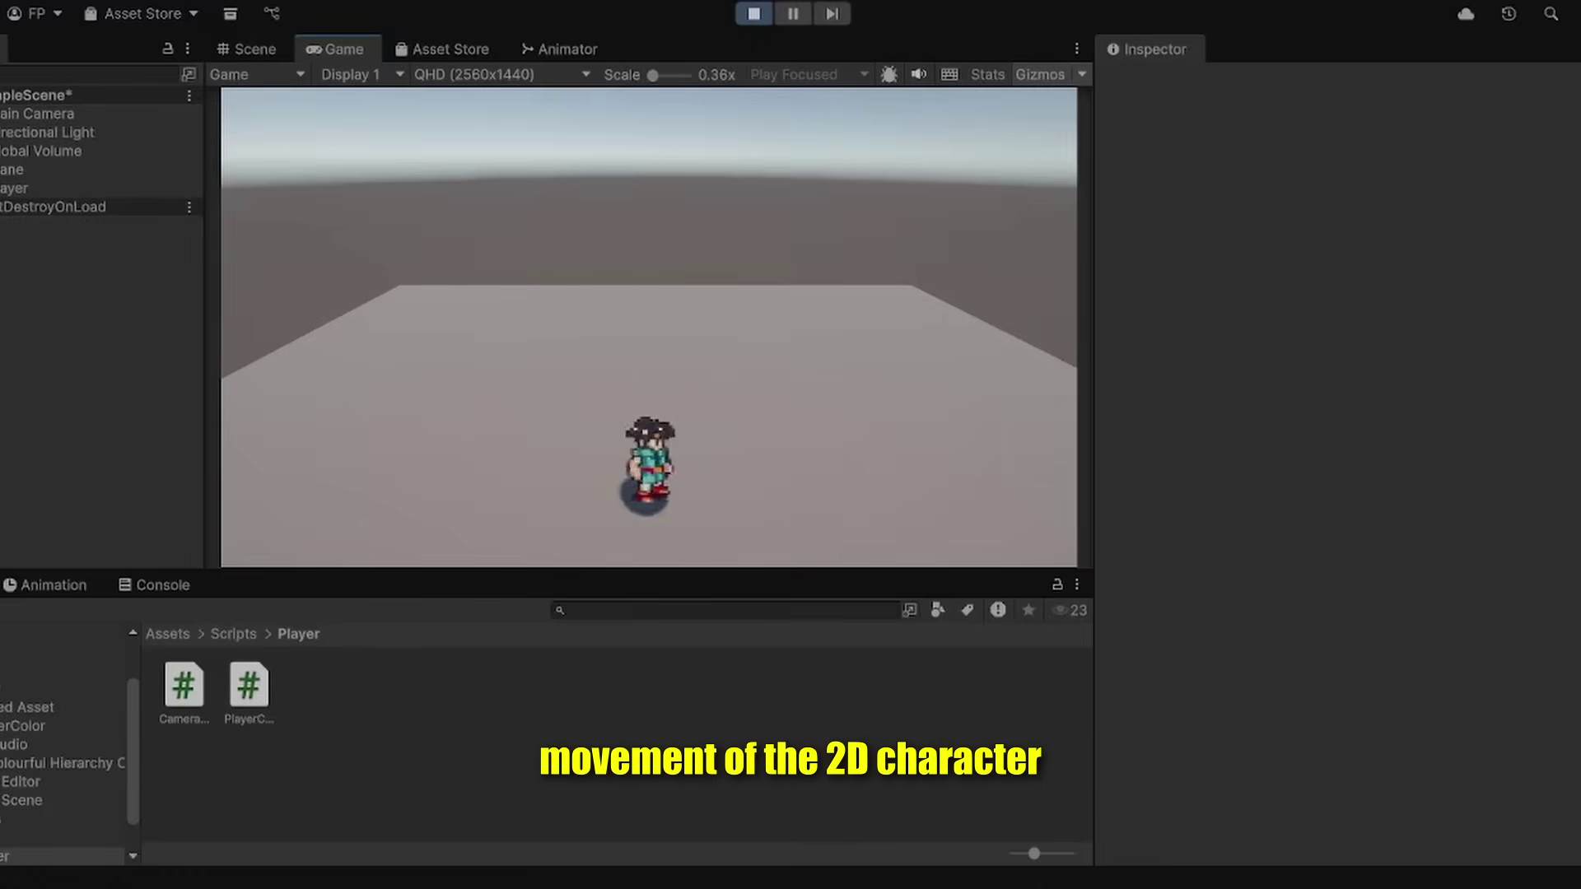
pyautogui.press('w')
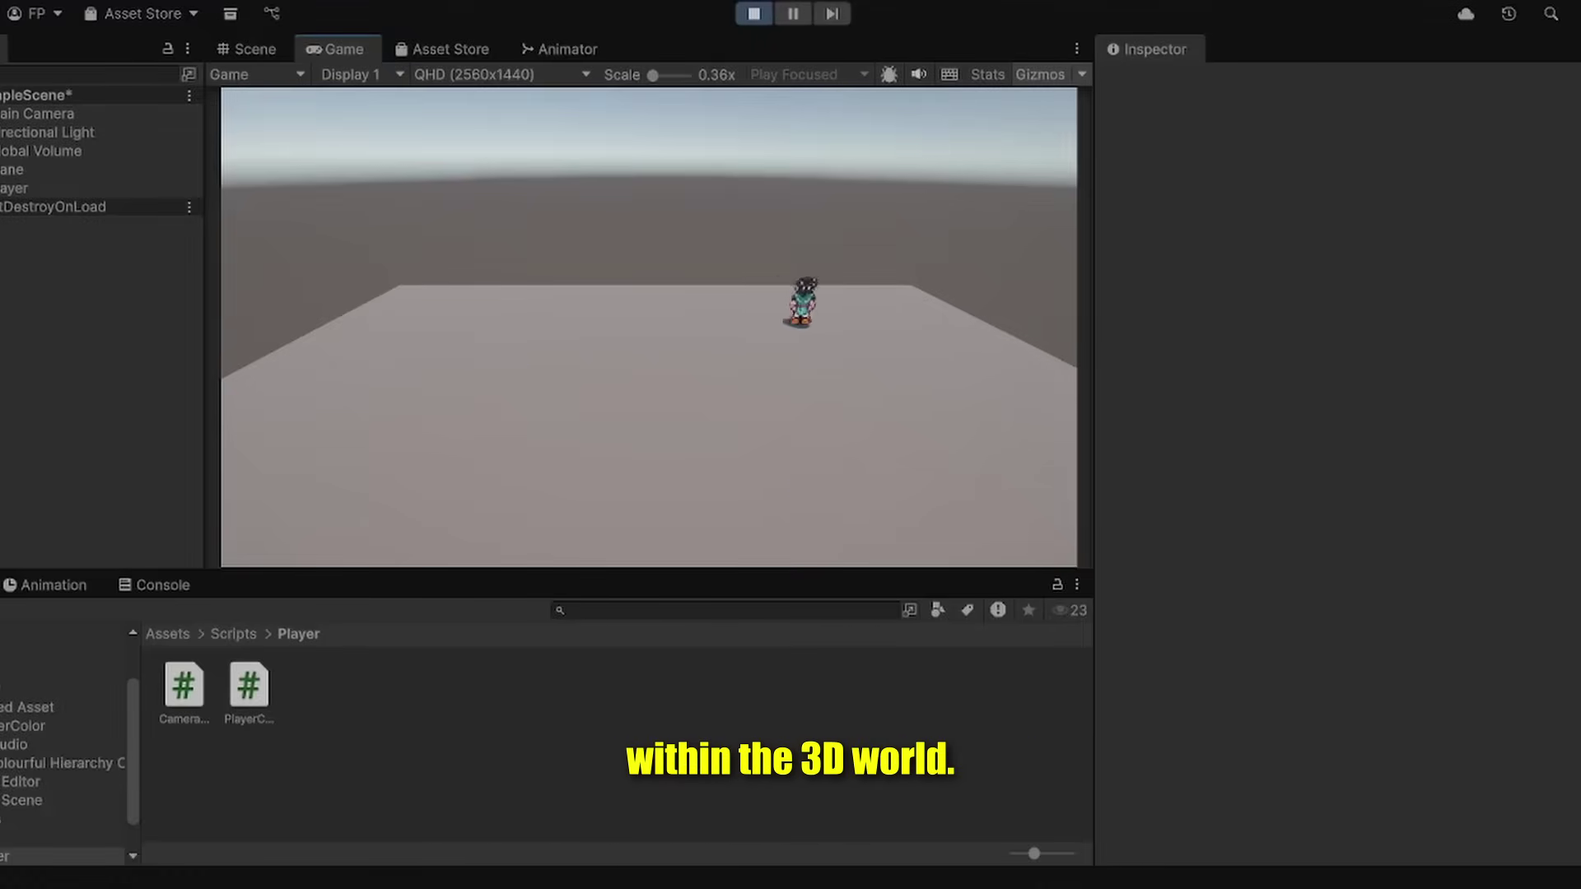
pyautogui.press('a')
pyautogui.press('s')
pyautogui.press('a')
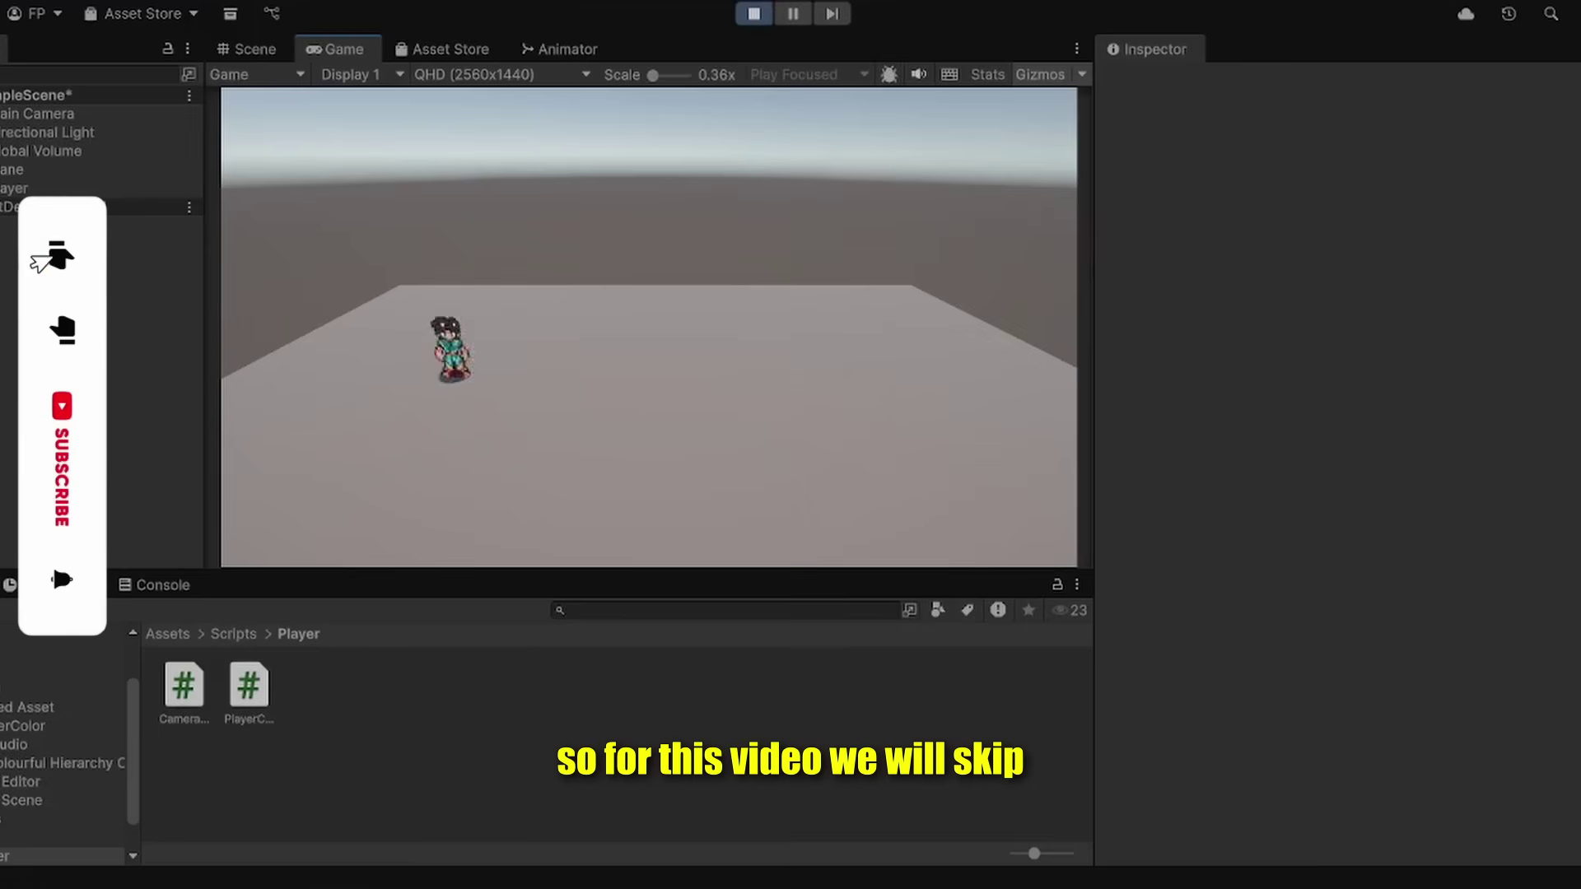
pyautogui.press('d')
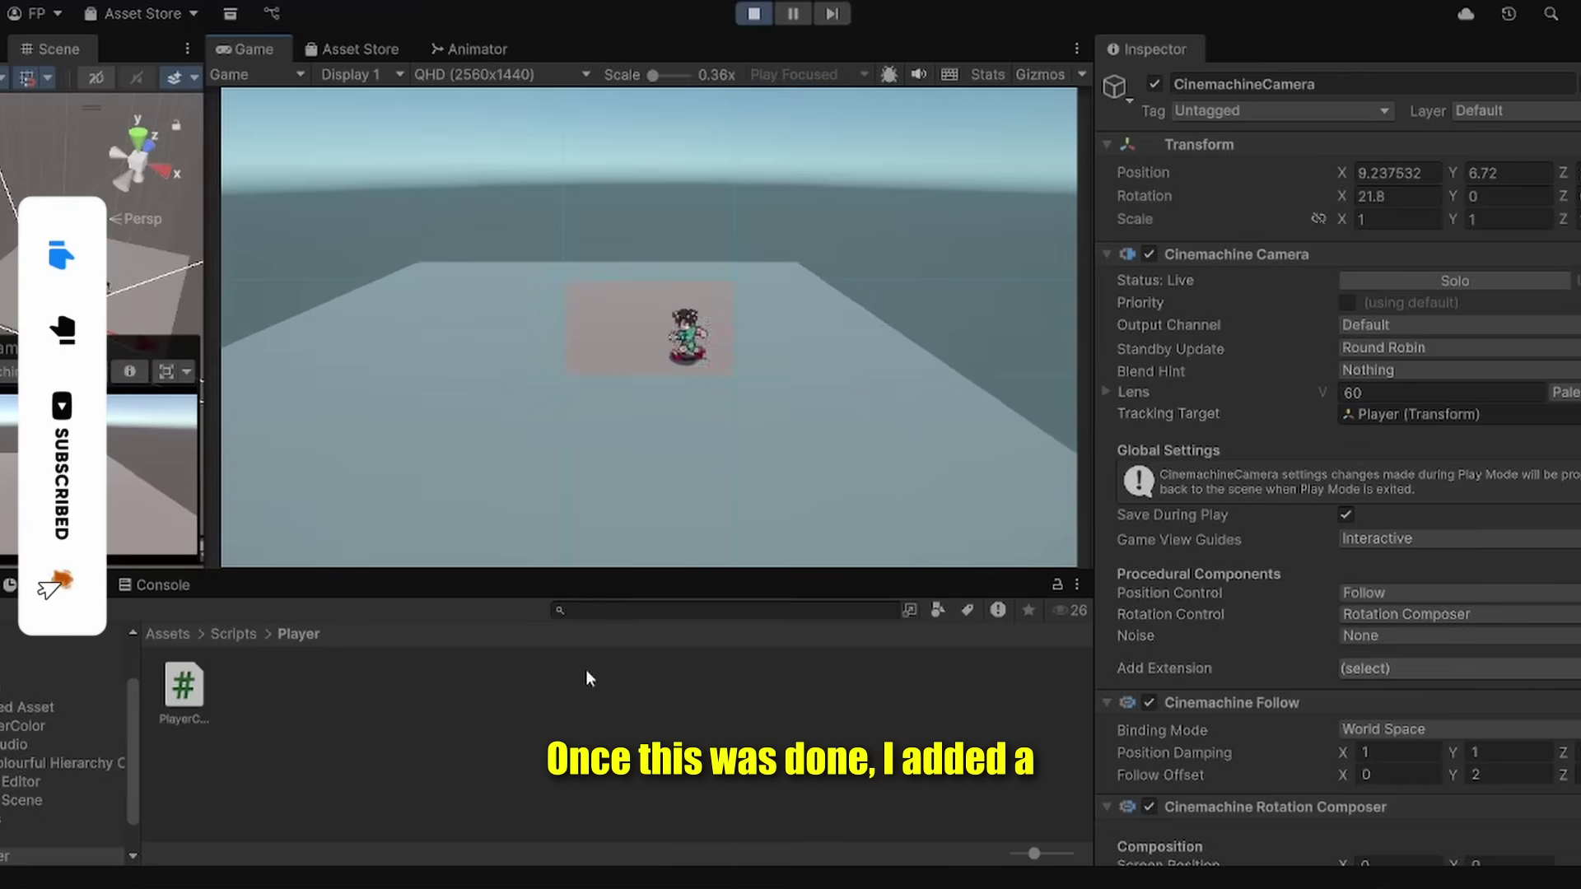
# Move the character across the plane in play mode to check how the Cinemachine camera follows it.
pyautogui.press('a')
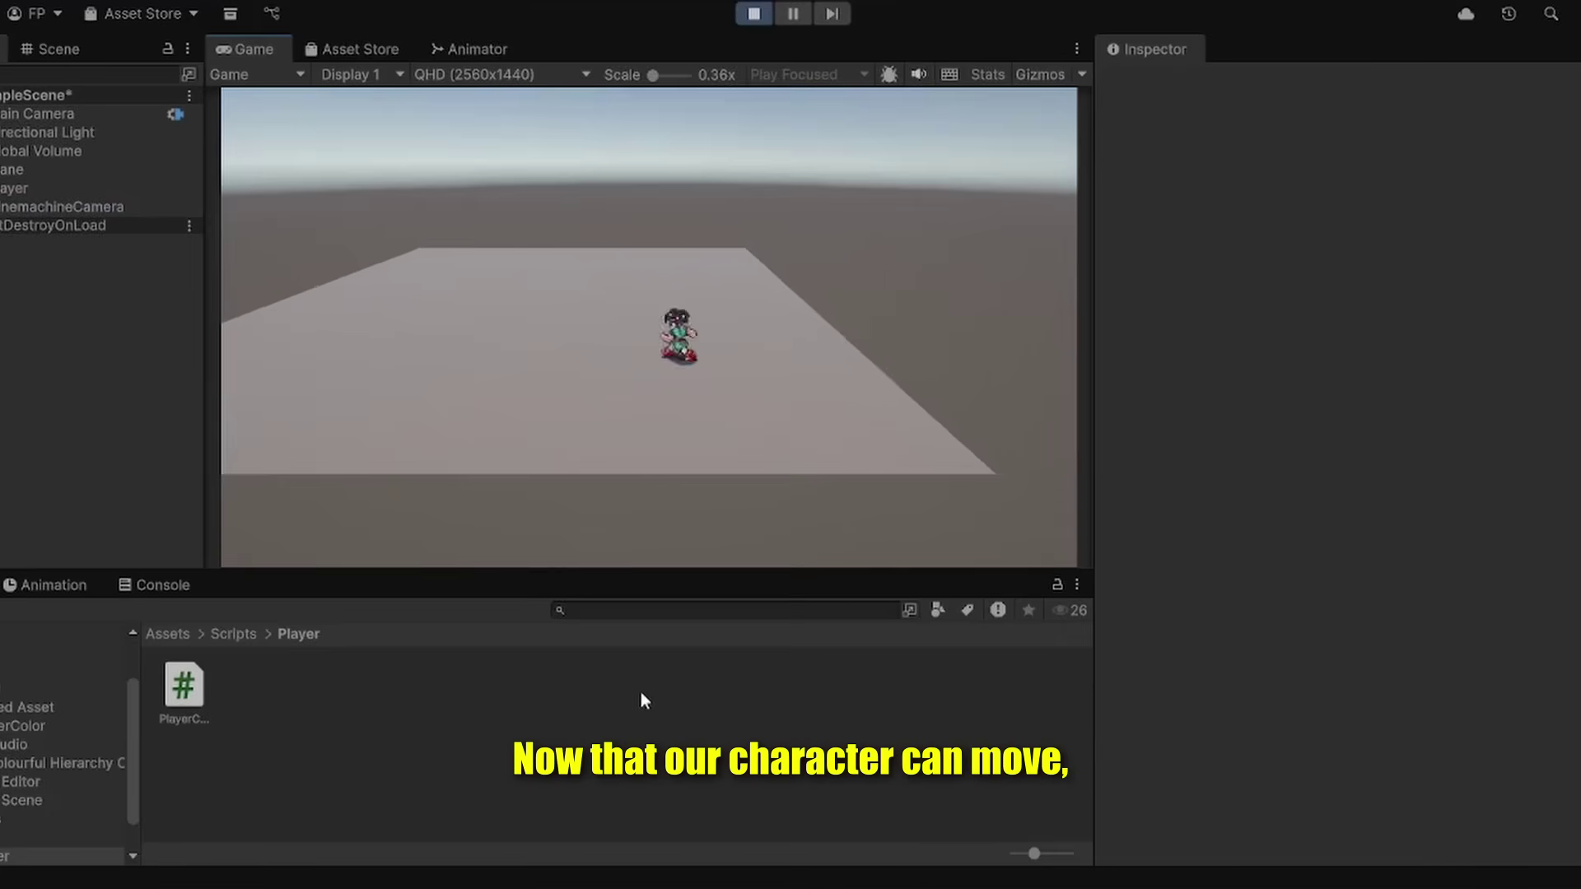
pyautogui.press('a')
pyautogui.press('w')
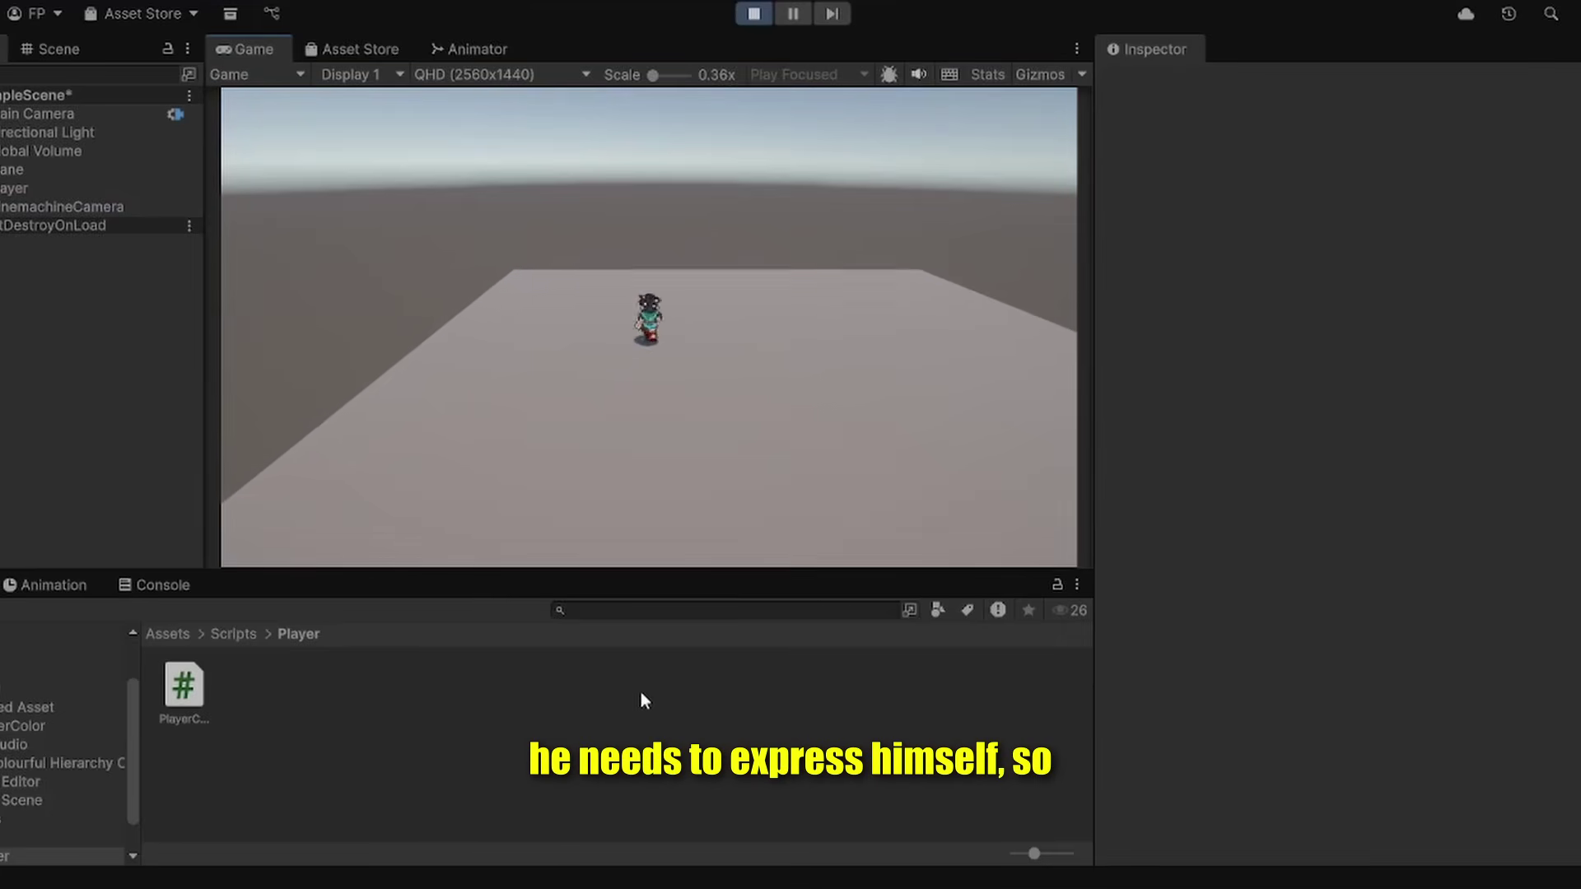
pyautogui.press('d')
pyautogui.press('s')
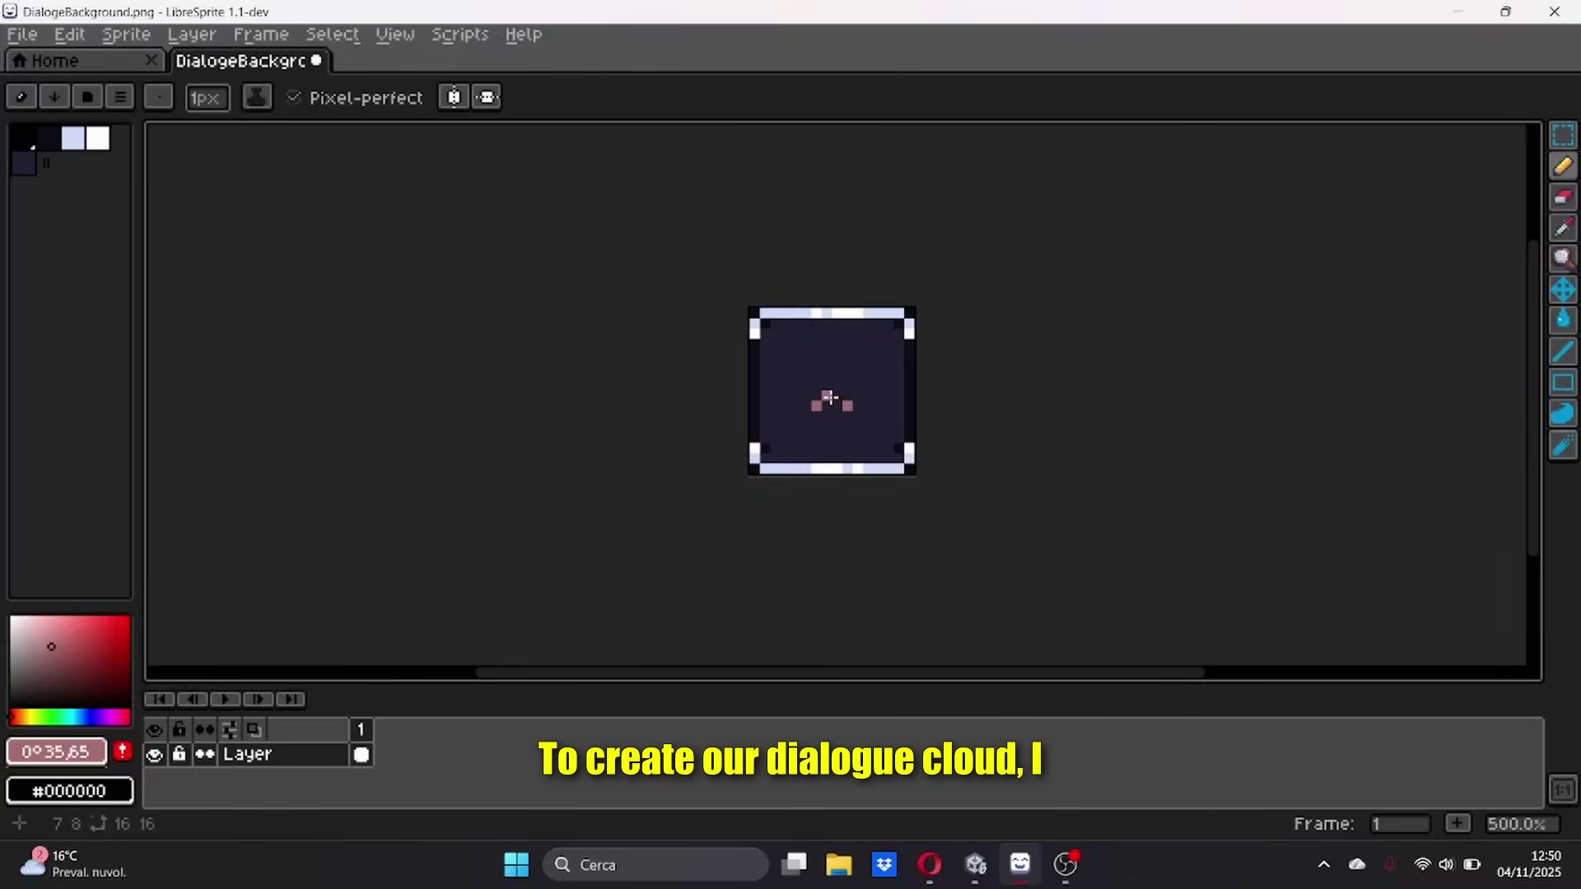
# Switch to LibreSprite and draw a short pixel stroke inside the dark centre of the DialogeBackground sprite.
pyautogui.moveTo(829, 399); pyautogui.dragTo(836, 363)
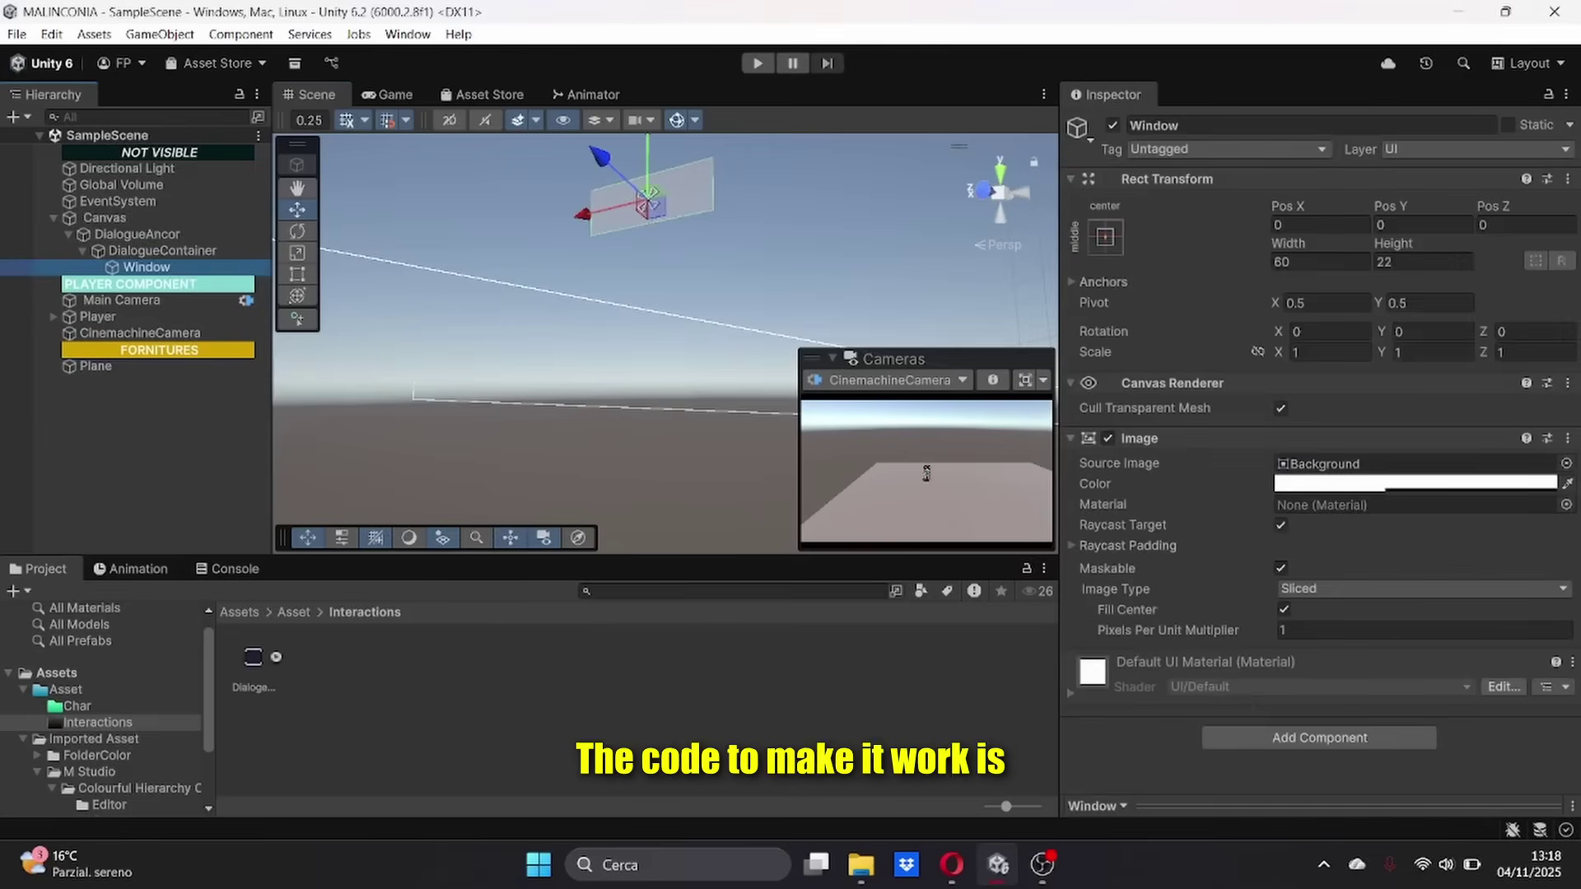
# Switch to Unity and assign the DialogeBackground sprite as the source image of the dialogue's Window object.
pyautogui.click(1562, 463)
pyautogui.write('Dia')
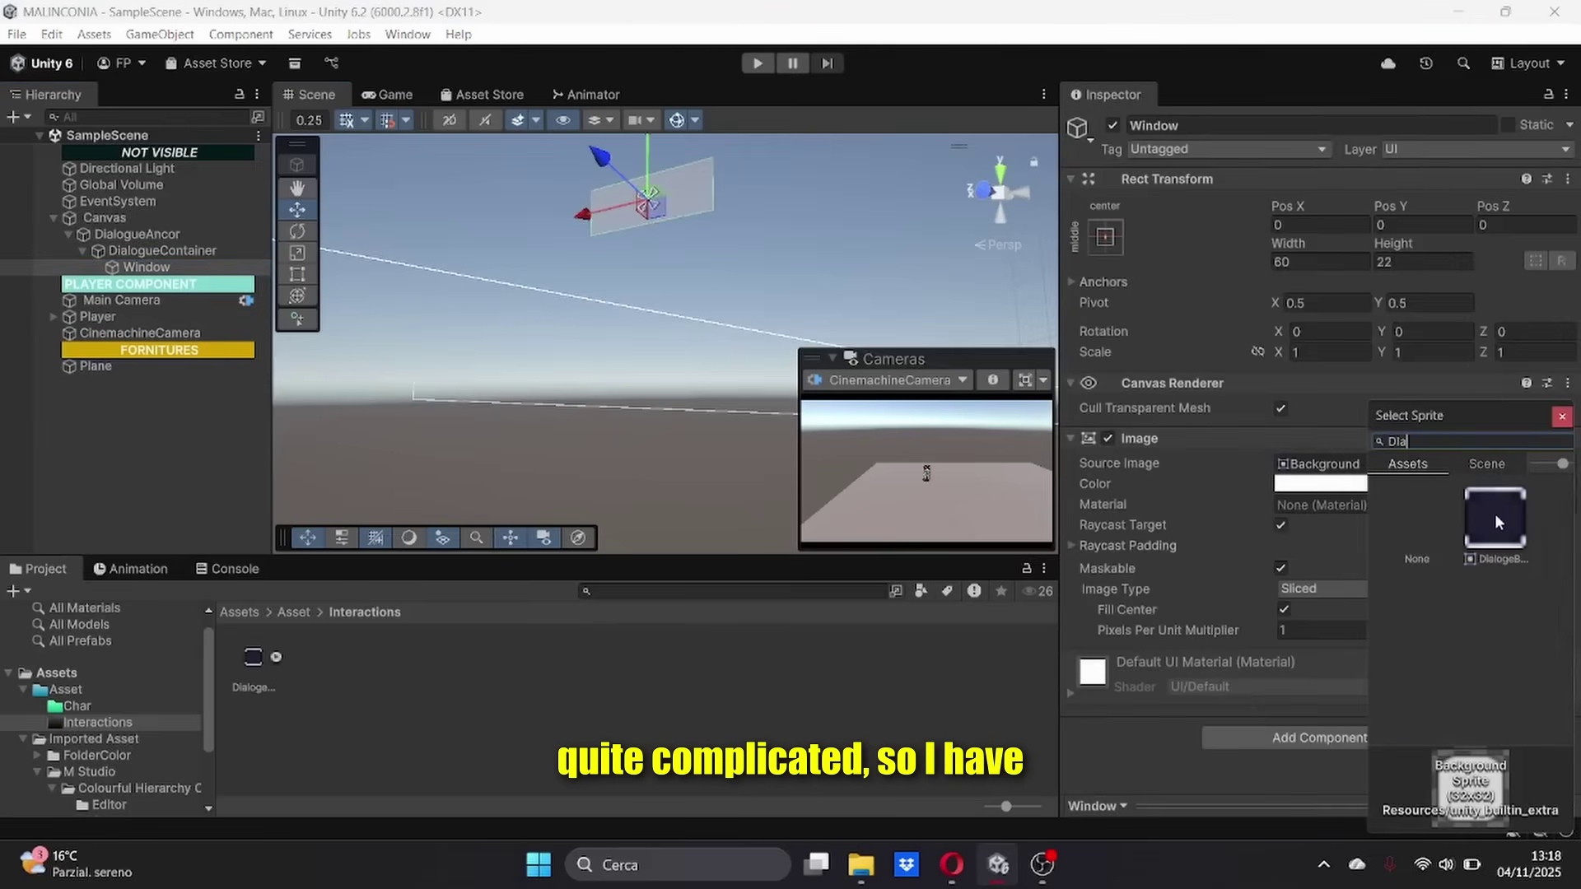
pyautogui.click(1494, 512)
pyautogui.doubleClick(1521, 502)
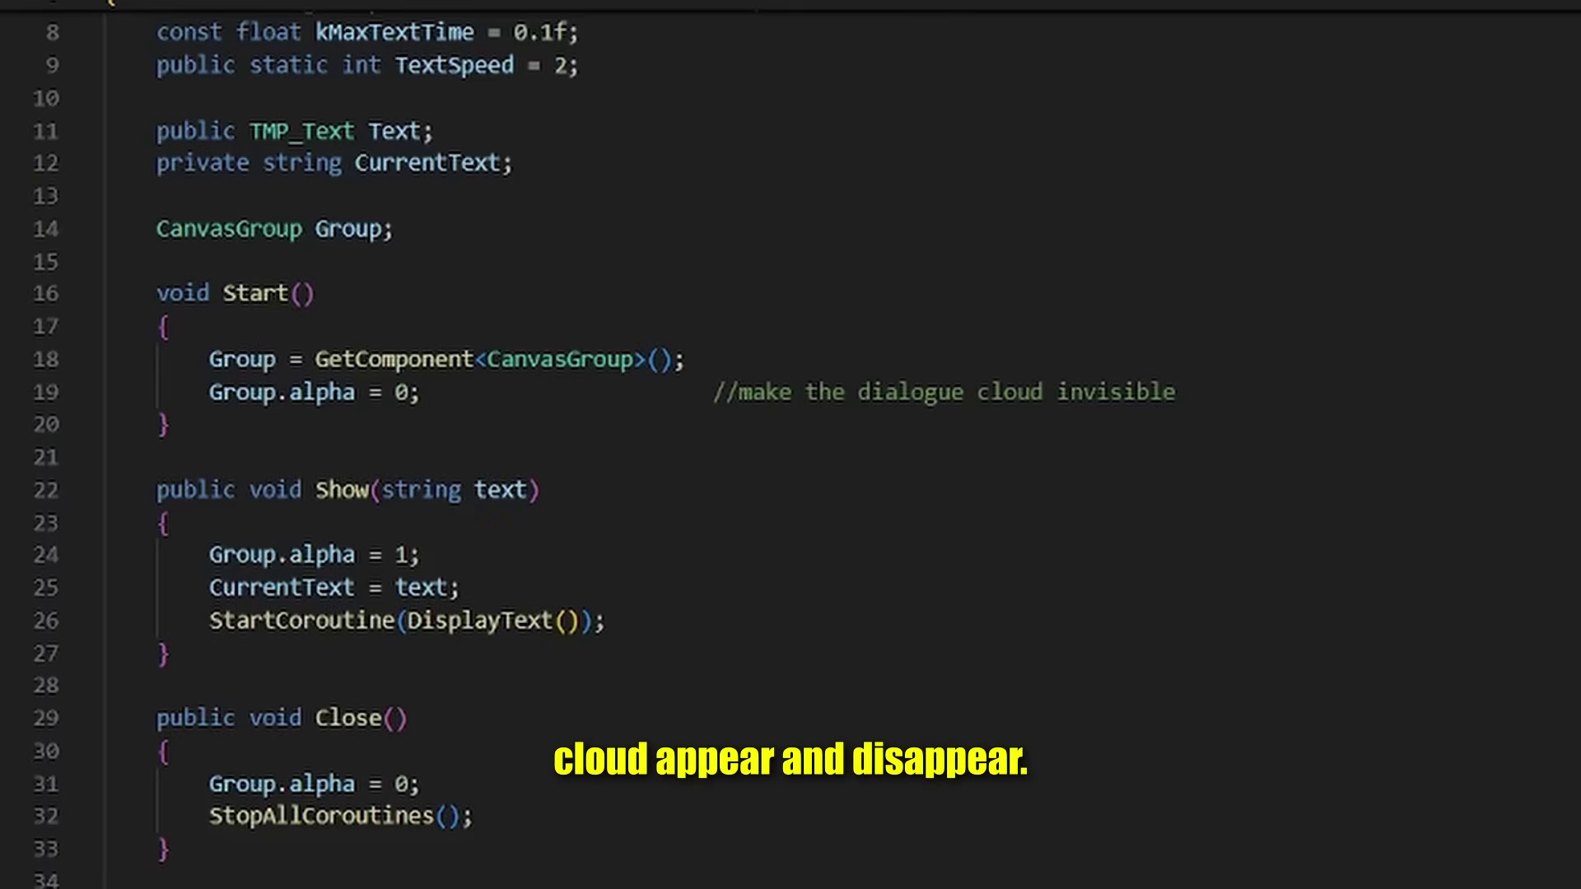
# Review the dialogue script's Start, Show and Close functions down to the DisplayText coroutine.
pyautogui.scroll(-1, 790, 449)
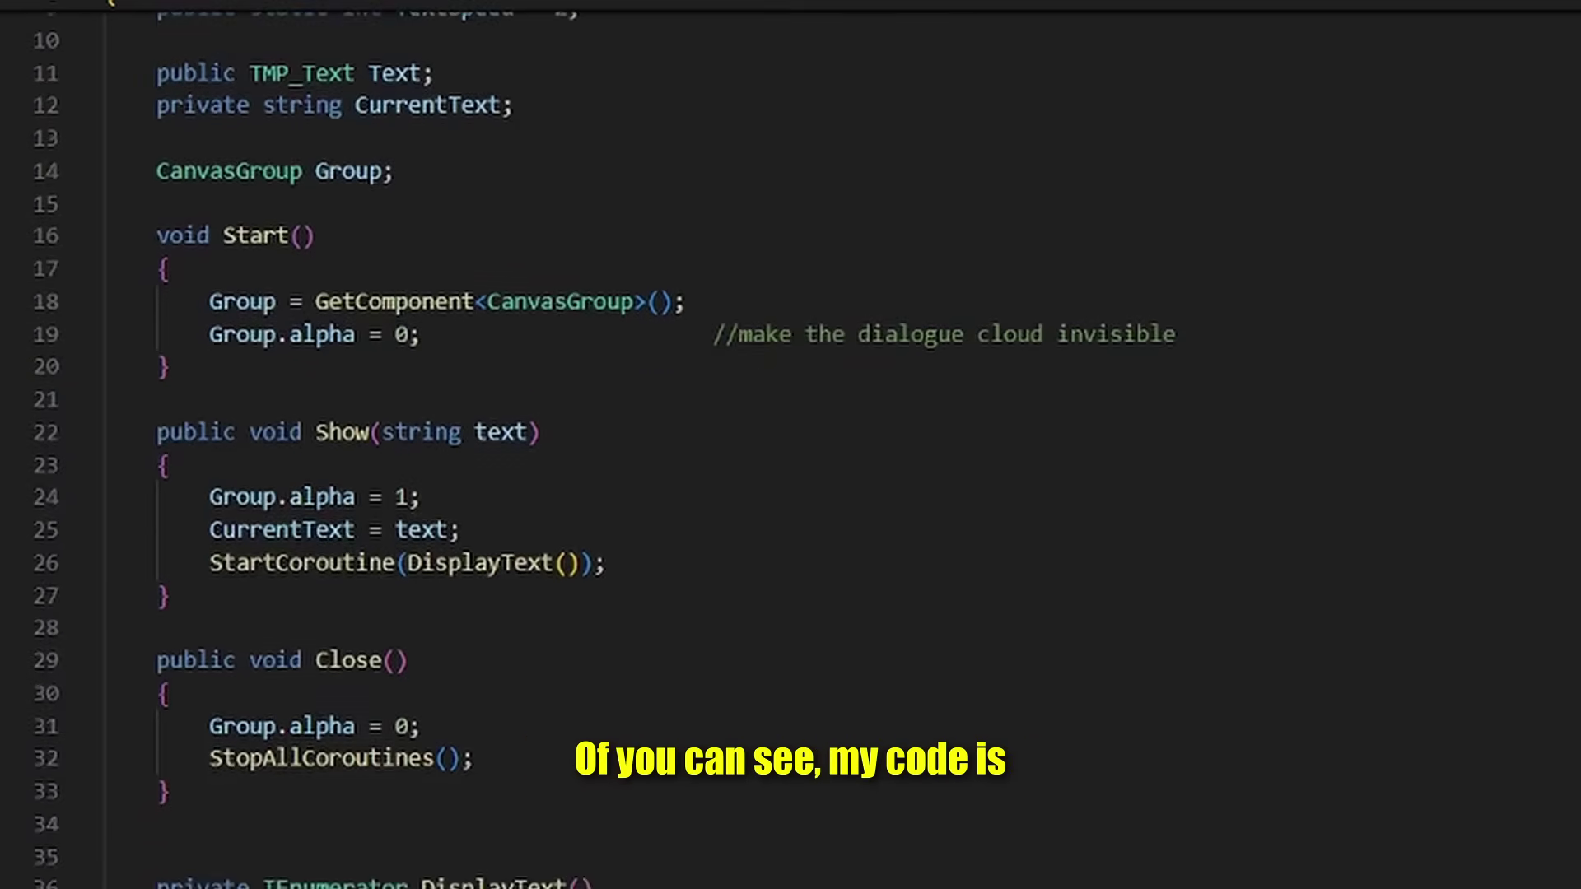
pyautogui.scroll(1, 791, 450)
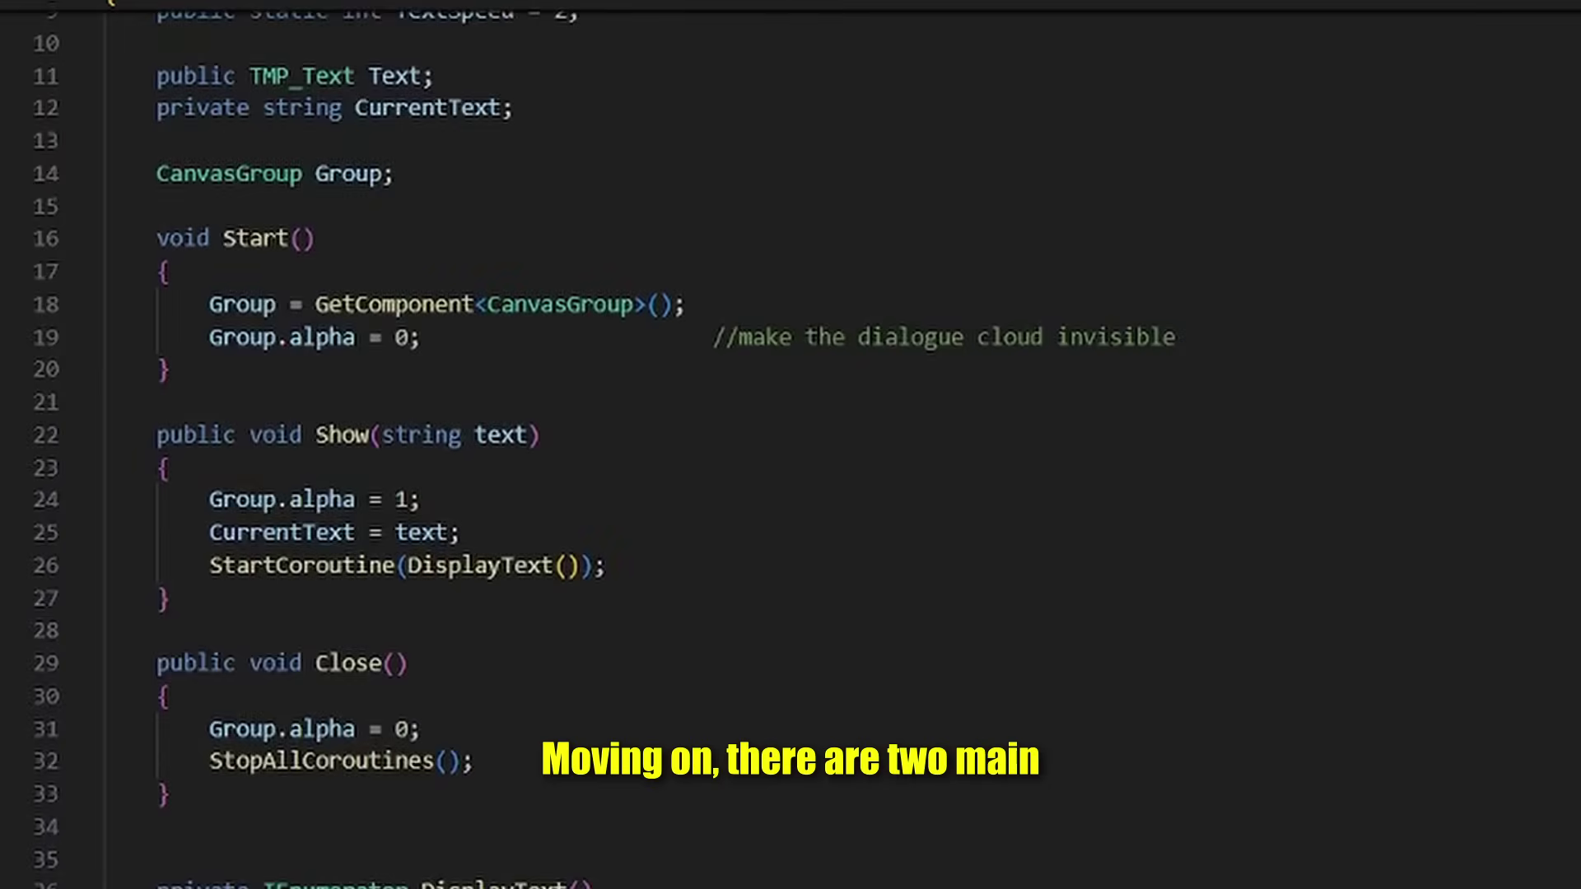
pyautogui.scroll(-1, 791, 445)
pyautogui.scroll(-2, 791, 444)
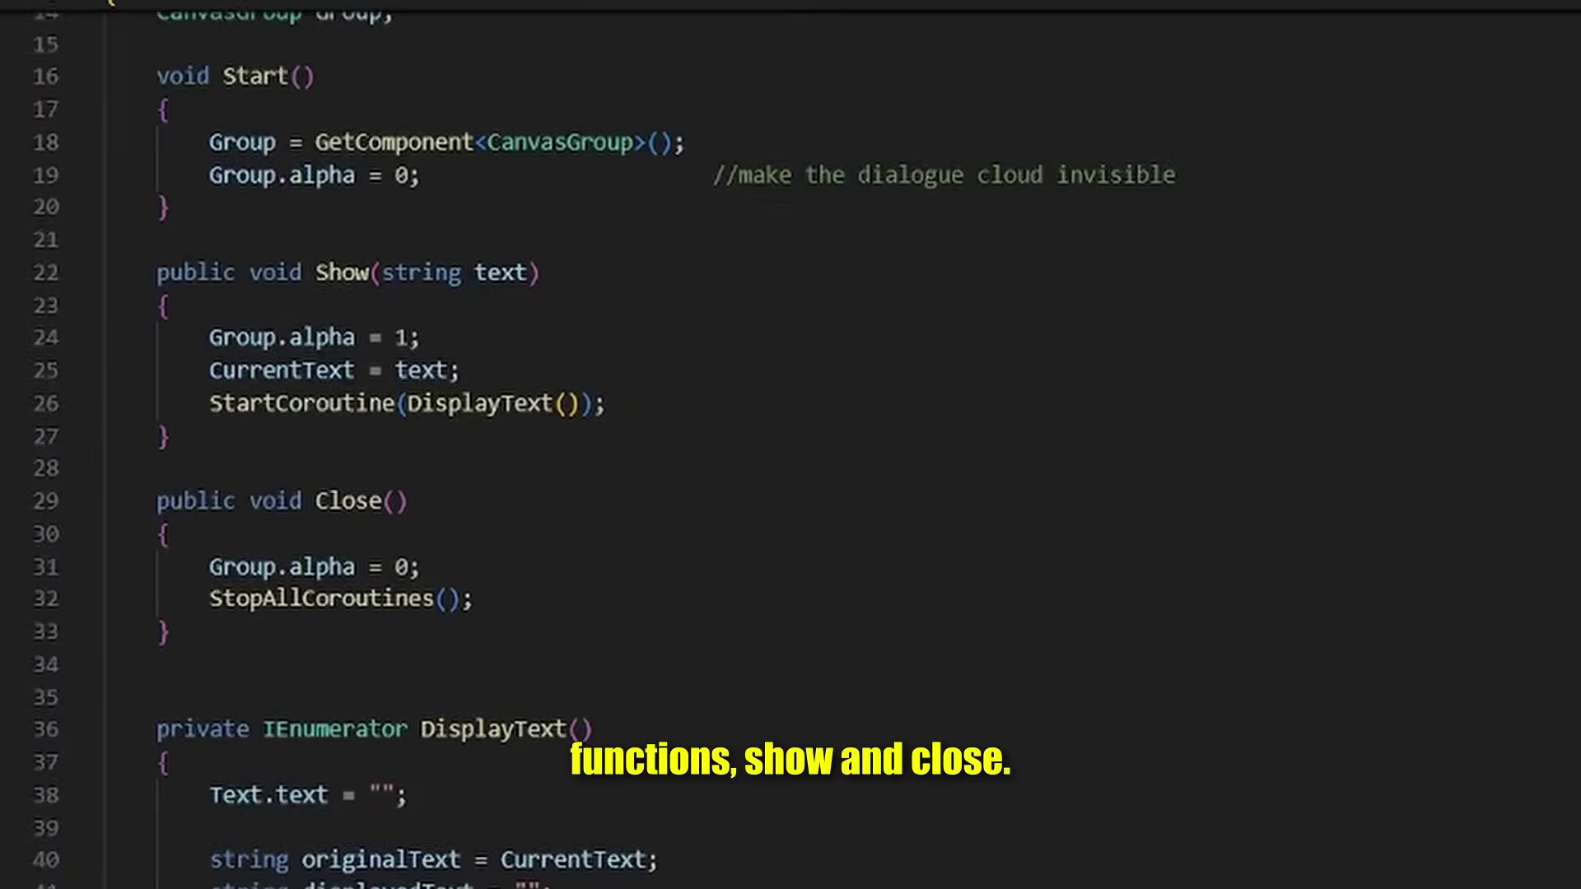
pyautogui.scroll(-1, 790, 445)
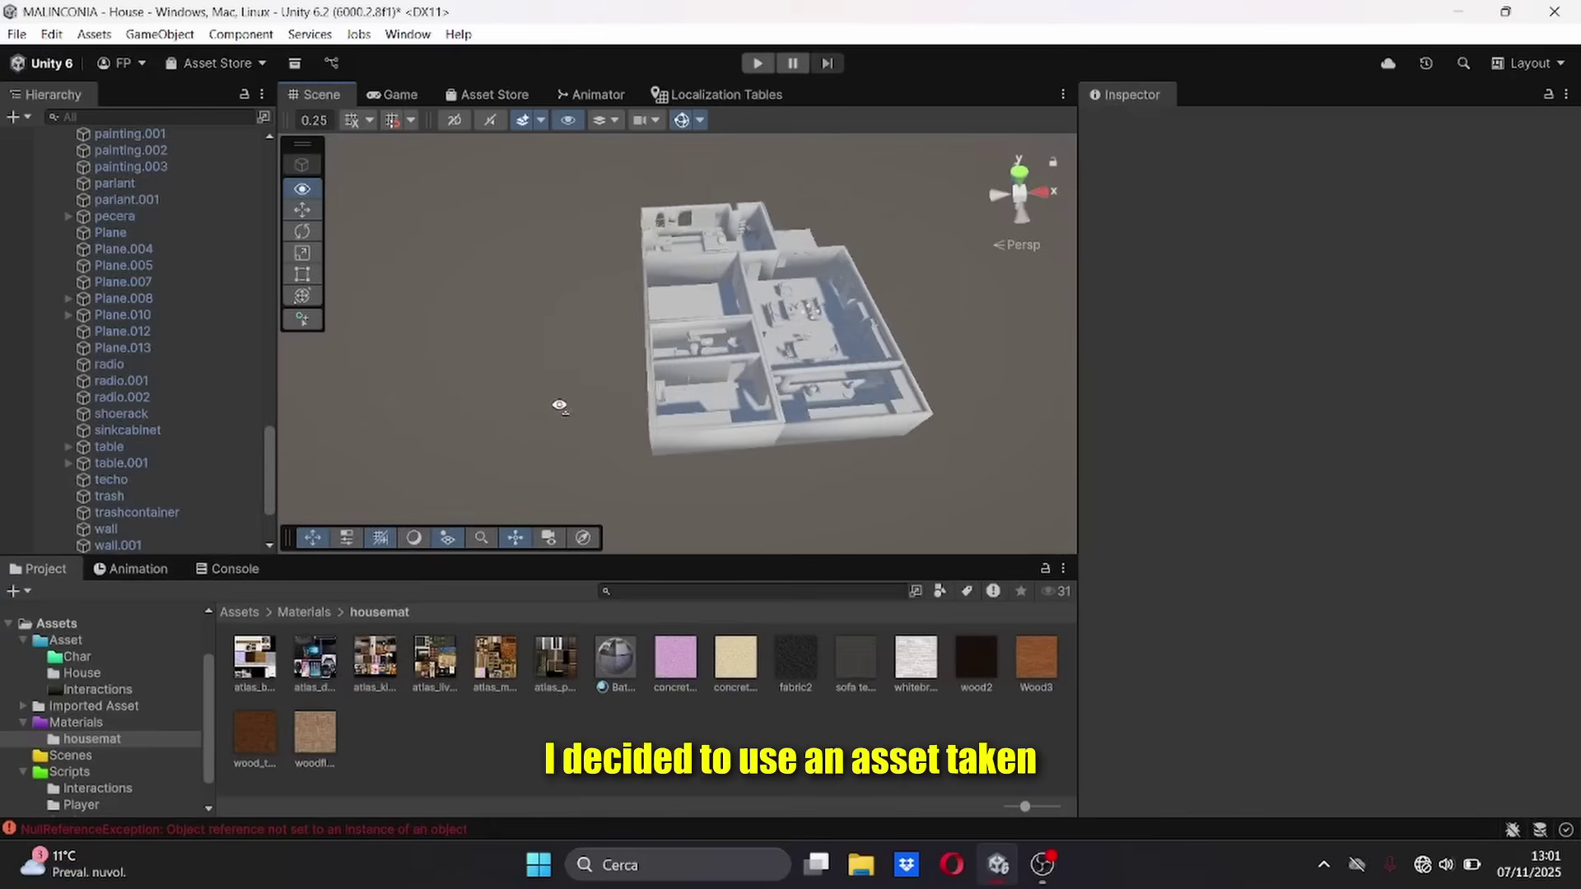
# Inspect the untextured house model from several angles in the Scene view.
pyautogui.keyDown('alt'); pyautogui.moveTo(557, 412); pyautogui.dragTo(917, 335); pyautogui.keyUp('alt')
pyautogui.scroll(3, 790, 284)
pyautogui.keyDown('alt'); pyautogui.moveTo(790, 284); pyautogui.dragTo(780, 406); pyautogui.keyUp('alt')
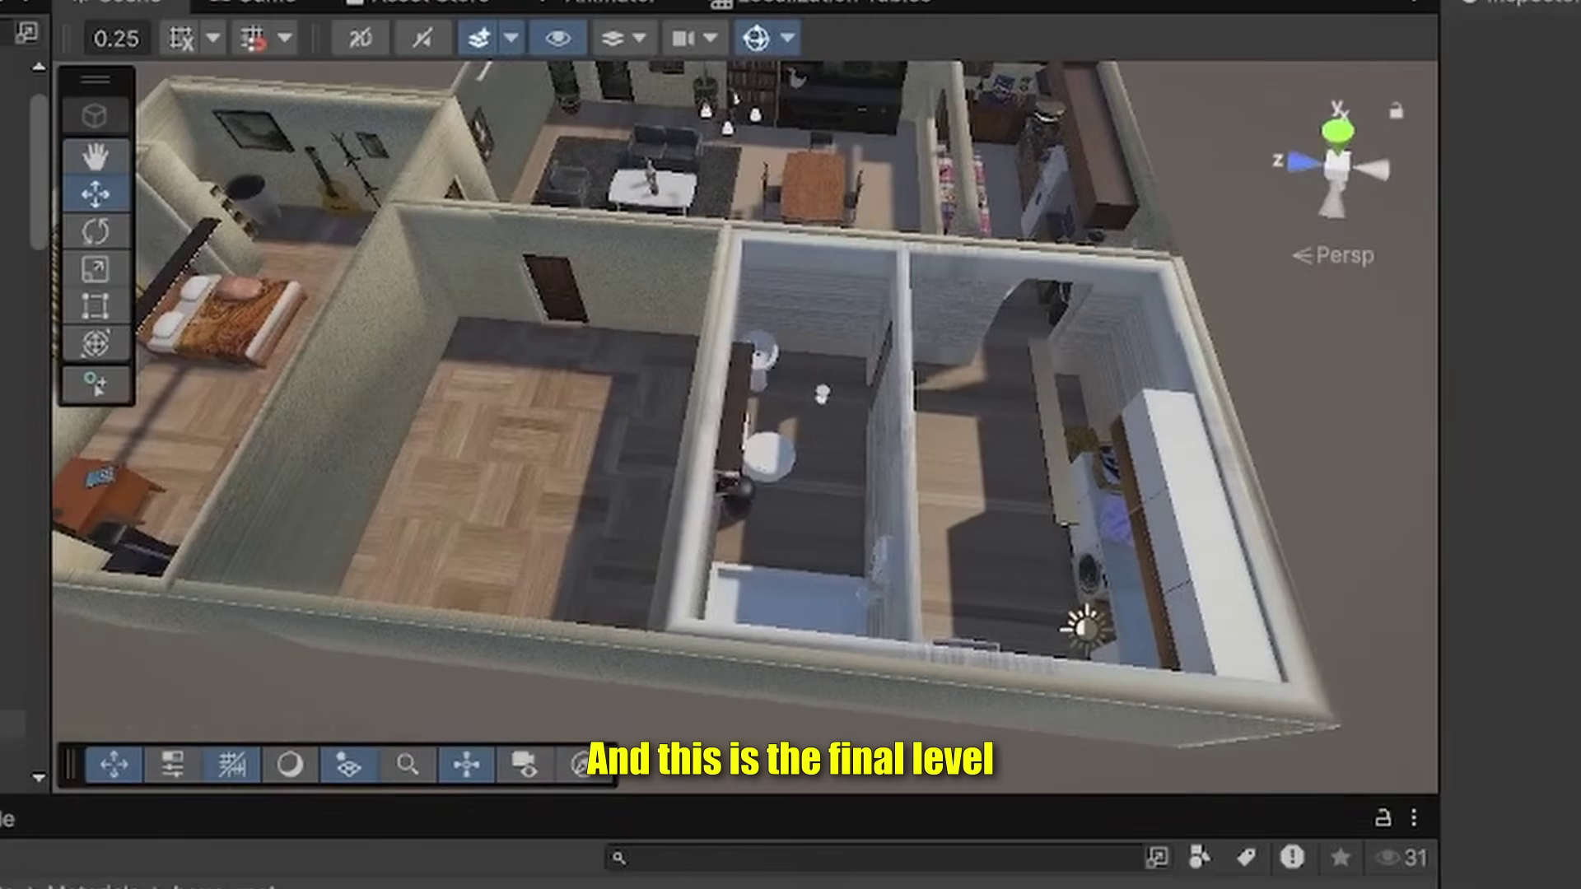
# Examine the textured rooms of the house level from above, looking for texture problems.
pyautogui.press('d')
pyautogui.moveTo(1011, 306); pyautogui.dragTo(262, 398, button='right')
pyautogui.keyDown('alt'); pyautogui.moveTo(262, 398); pyautogui.dragTo(265, 408); pyautogui.keyUp('alt')
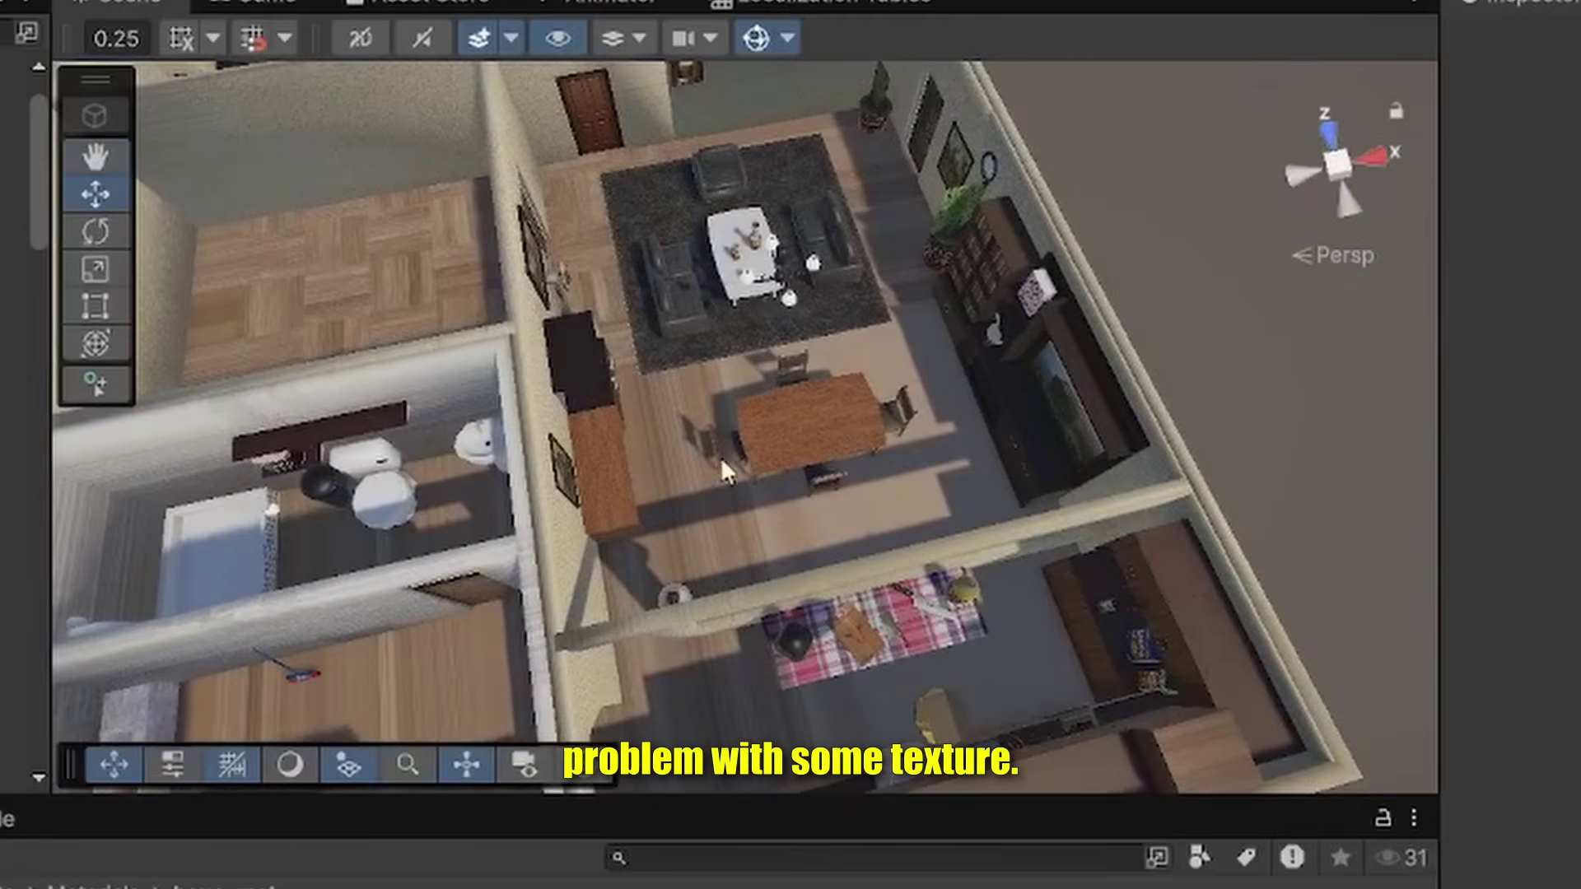
pyautogui.click(682, 465)
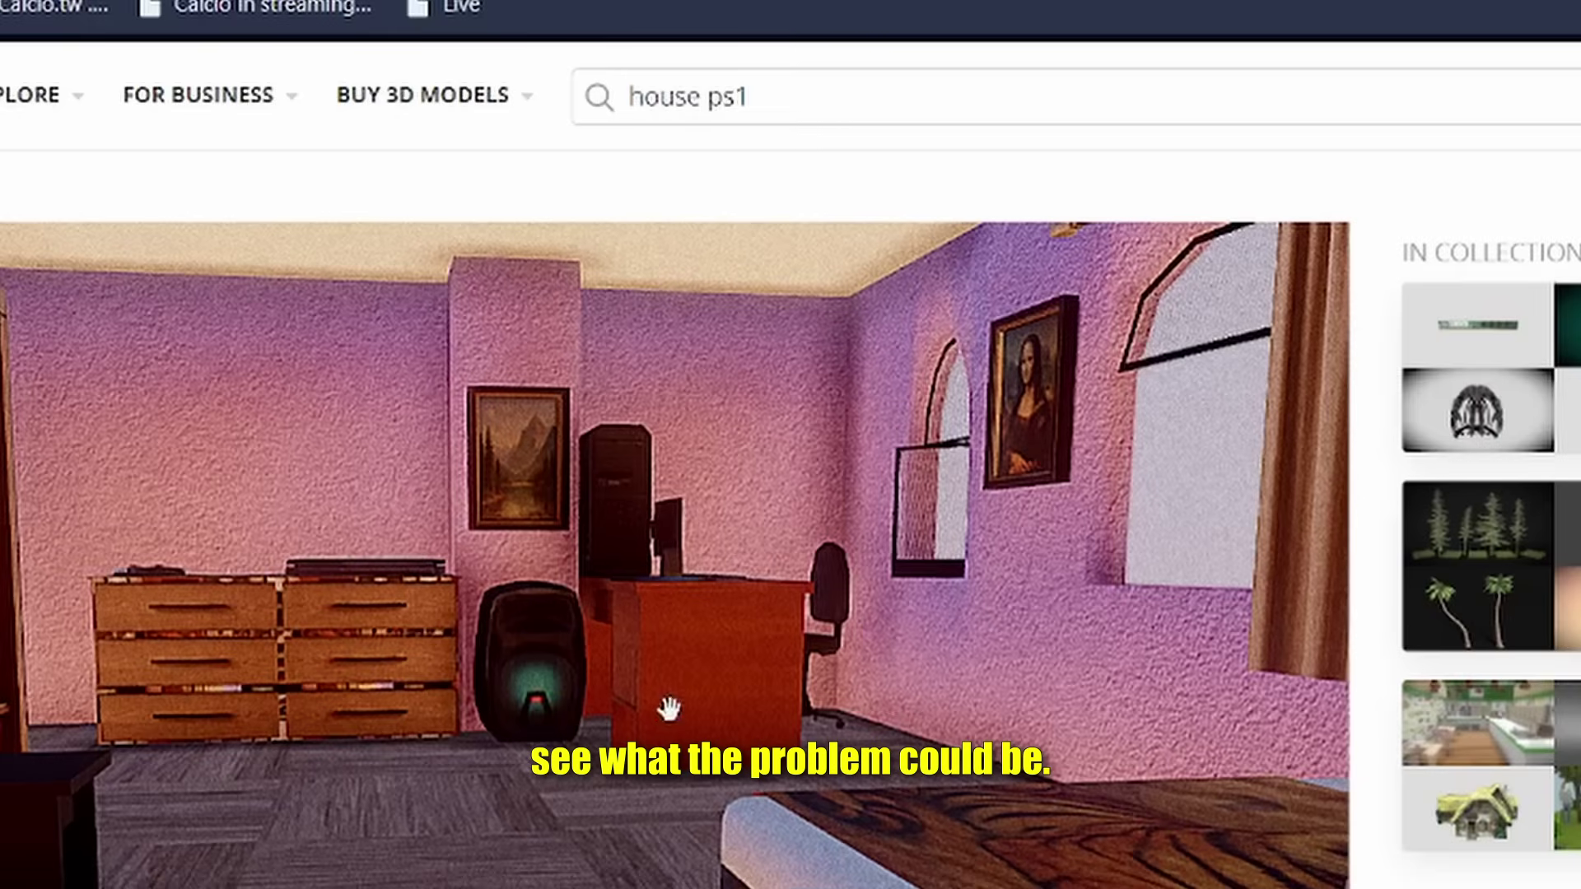
# Switch to the Sketchfab page and examine the original house model's wall and floor textures, from the bedroom out to the whole floor plan.
pyautogui.moveTo(668, 709); pyautogui.dragTo(398, 527)
pyautogui.press('F12')
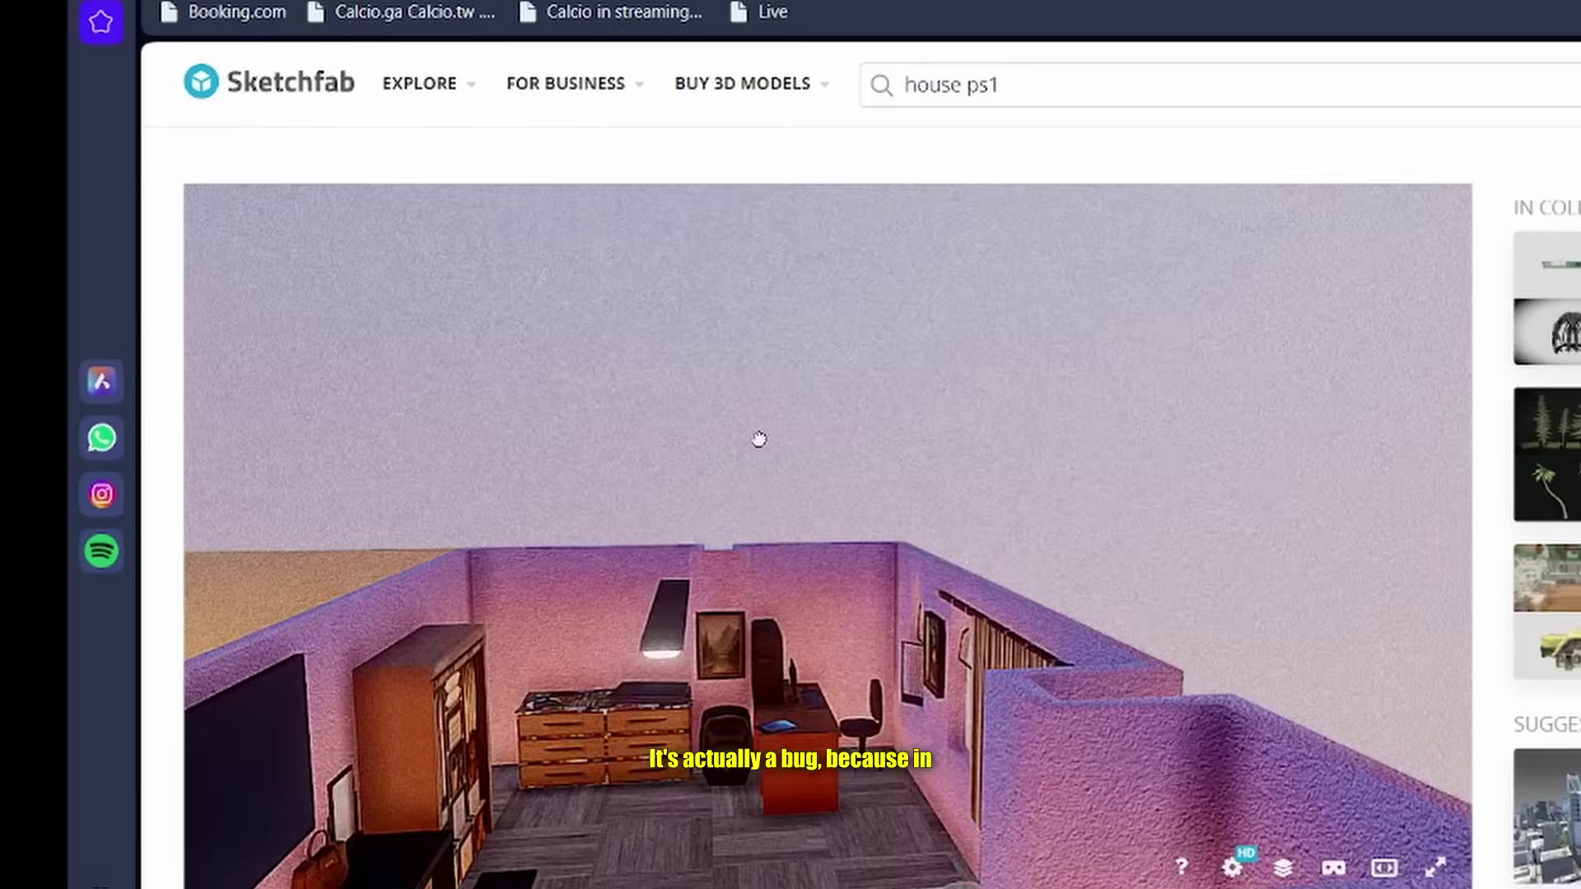
pyautogui.moveTo(756, 438)
pyautogui.mouseDown()
pyautogui.moveTo(1043, 759)
pyautogui.moveTo(922, 852)
pyautogui.moveTo(889, 857)
pyautogui.moveTo(881, 822)
pyautogui.mouseUp()
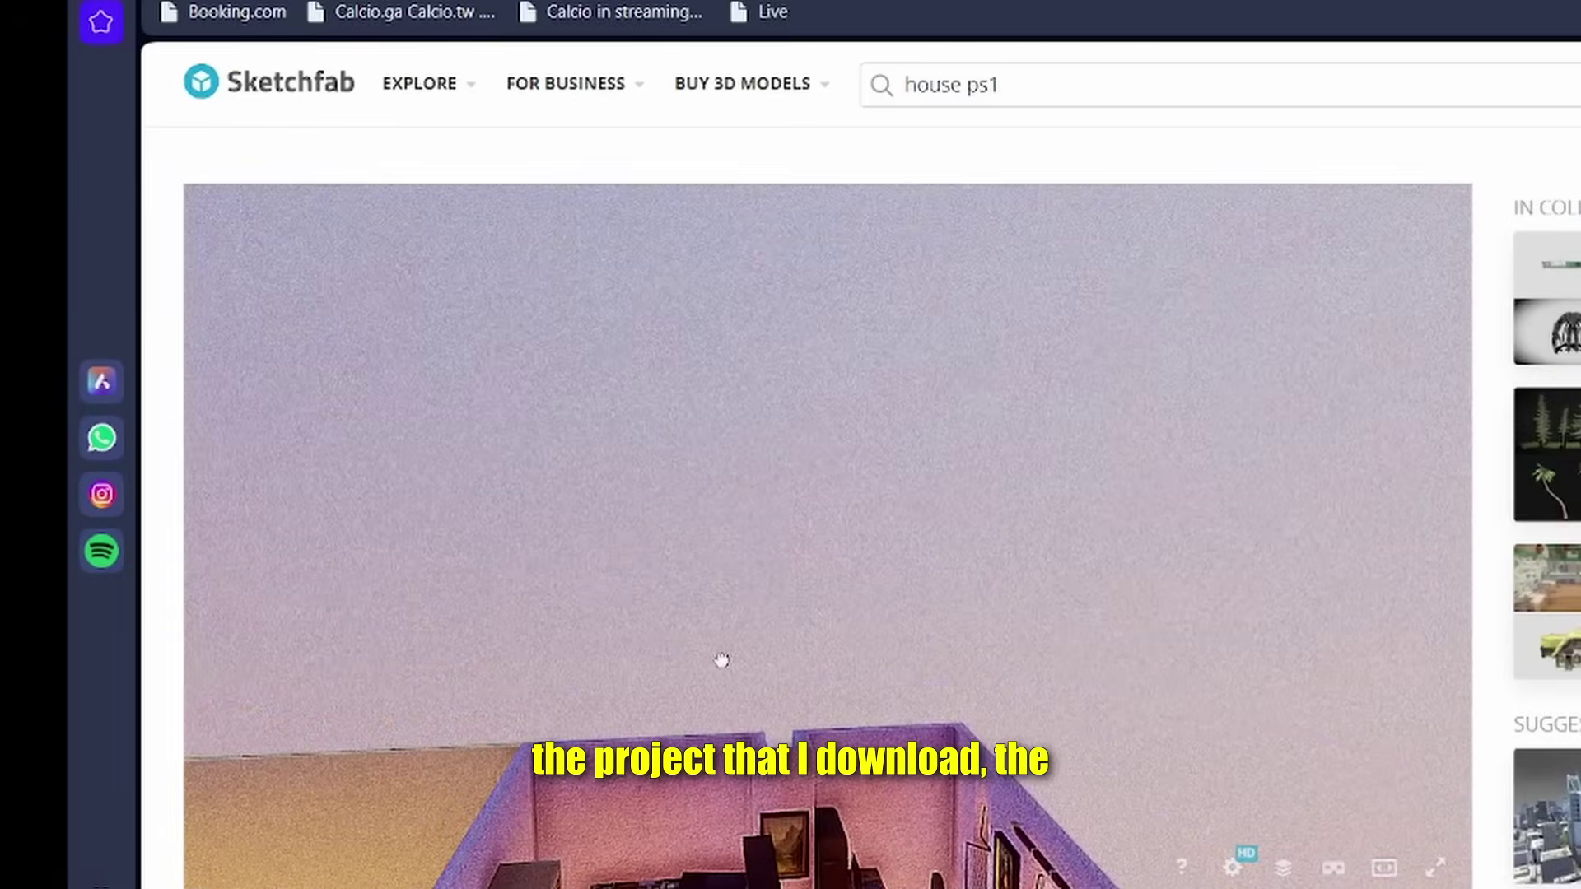
pyautogui.moveTo(722, 660)
pyautogui.mouseDown()
pyautogui.moveTo(738, 720)
pyautogui.moveTo(604, 823)
pyautogui.mouseUp()
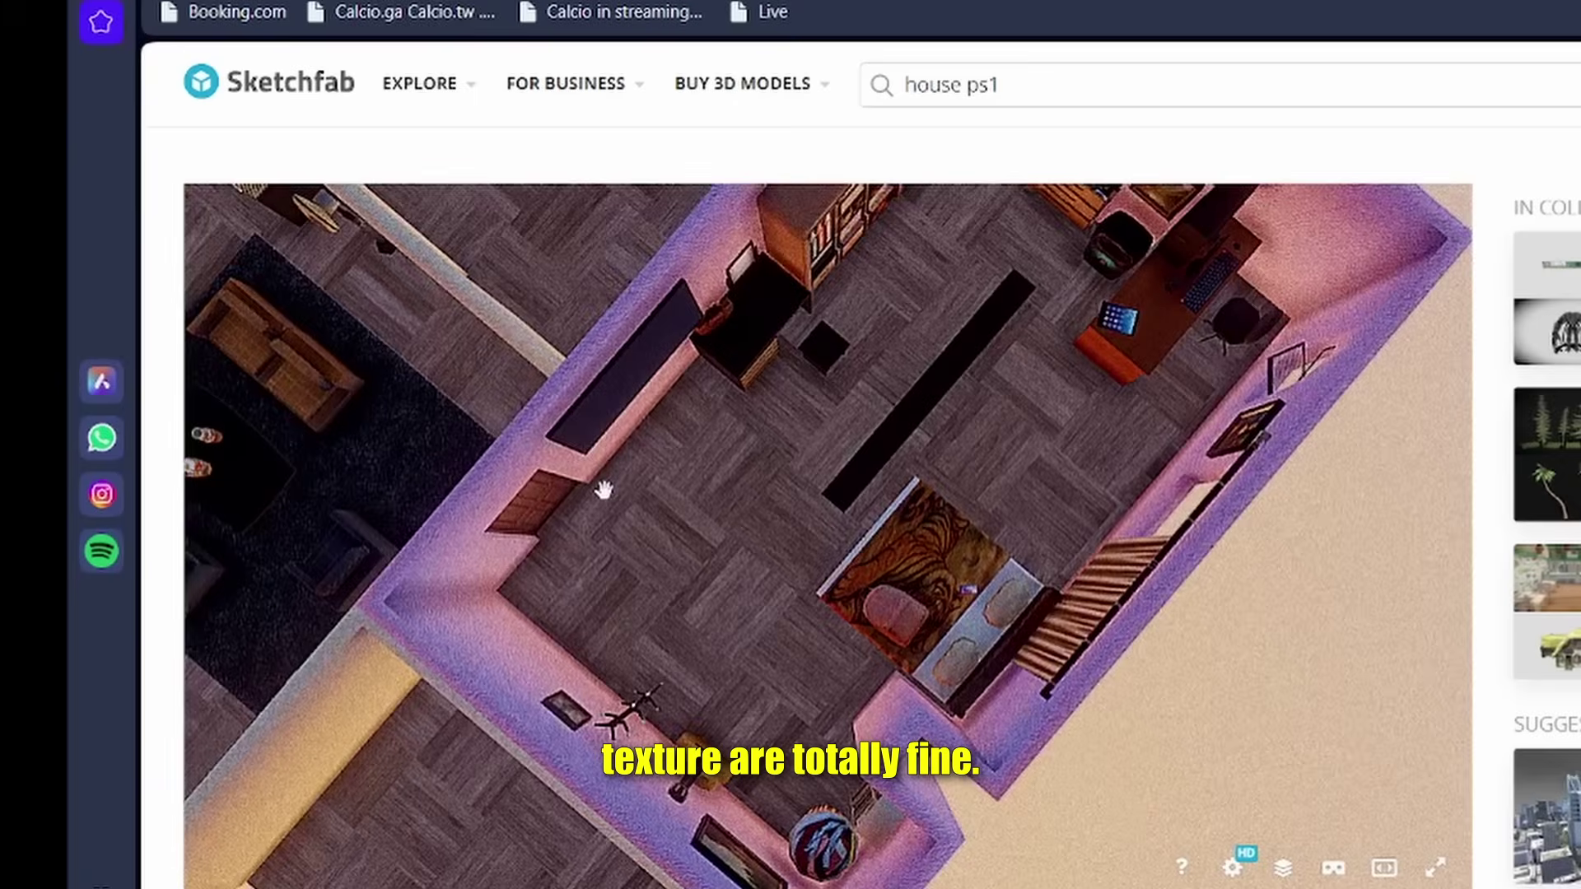
pyautogui.scroll(-10, 604, 491)
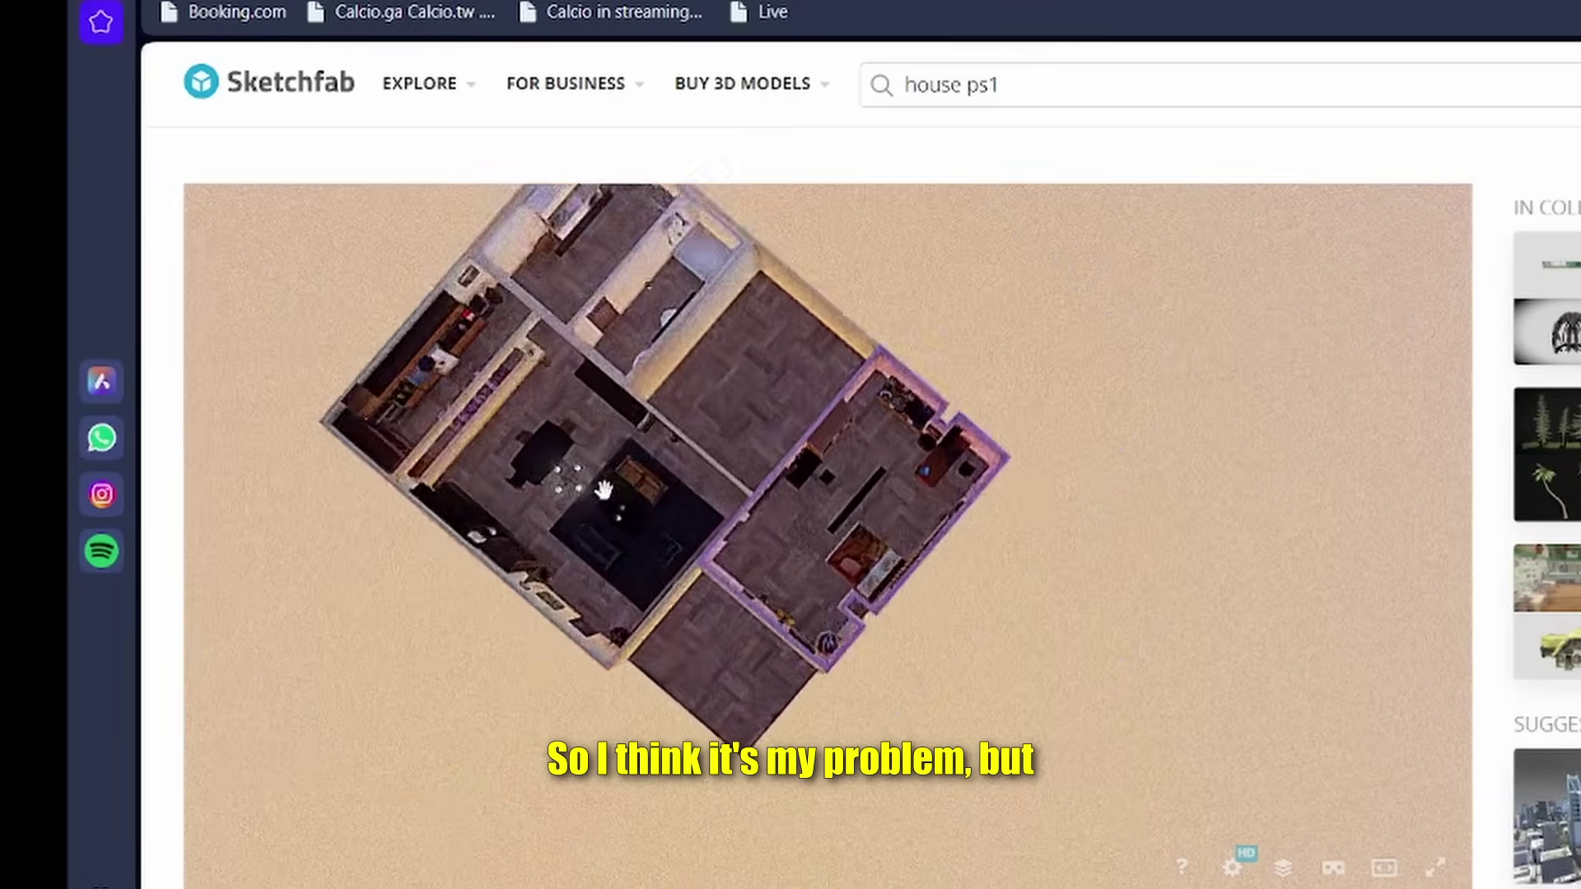
pyautogui.scroll(5, 604, 491)
pyautogui.scroll(-5, 603, 491)
pyautogui.scroll(3, 604, 491)
pyautogui.scroll(-4, 604, 491)
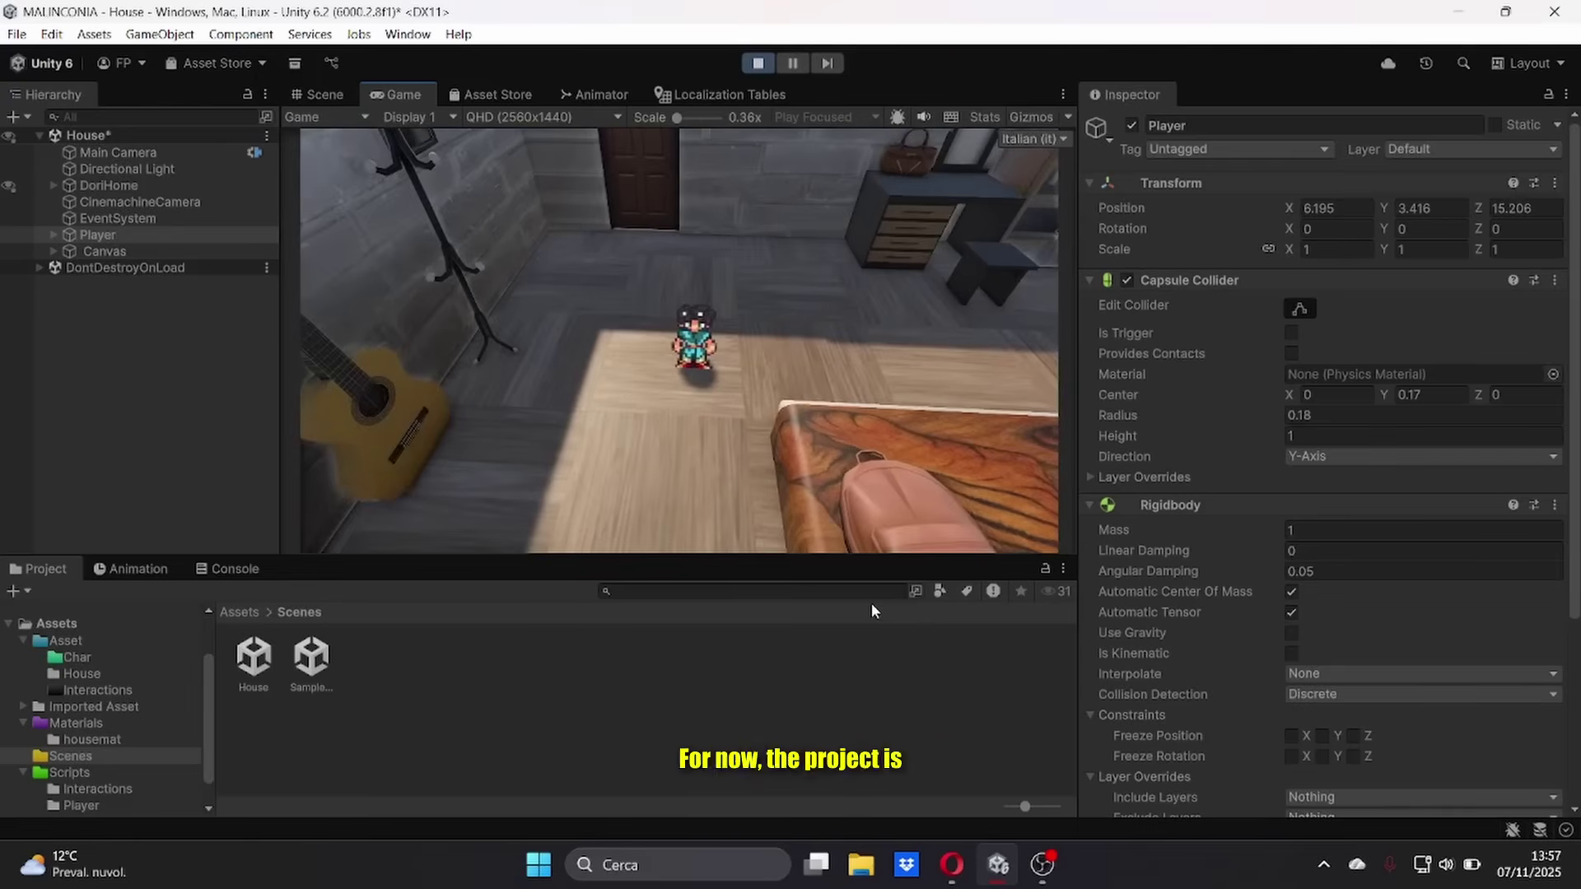
# Switch back to Unity and walk the character through the bedroom in play mode to test the House scene.
pyautogui.press('d')
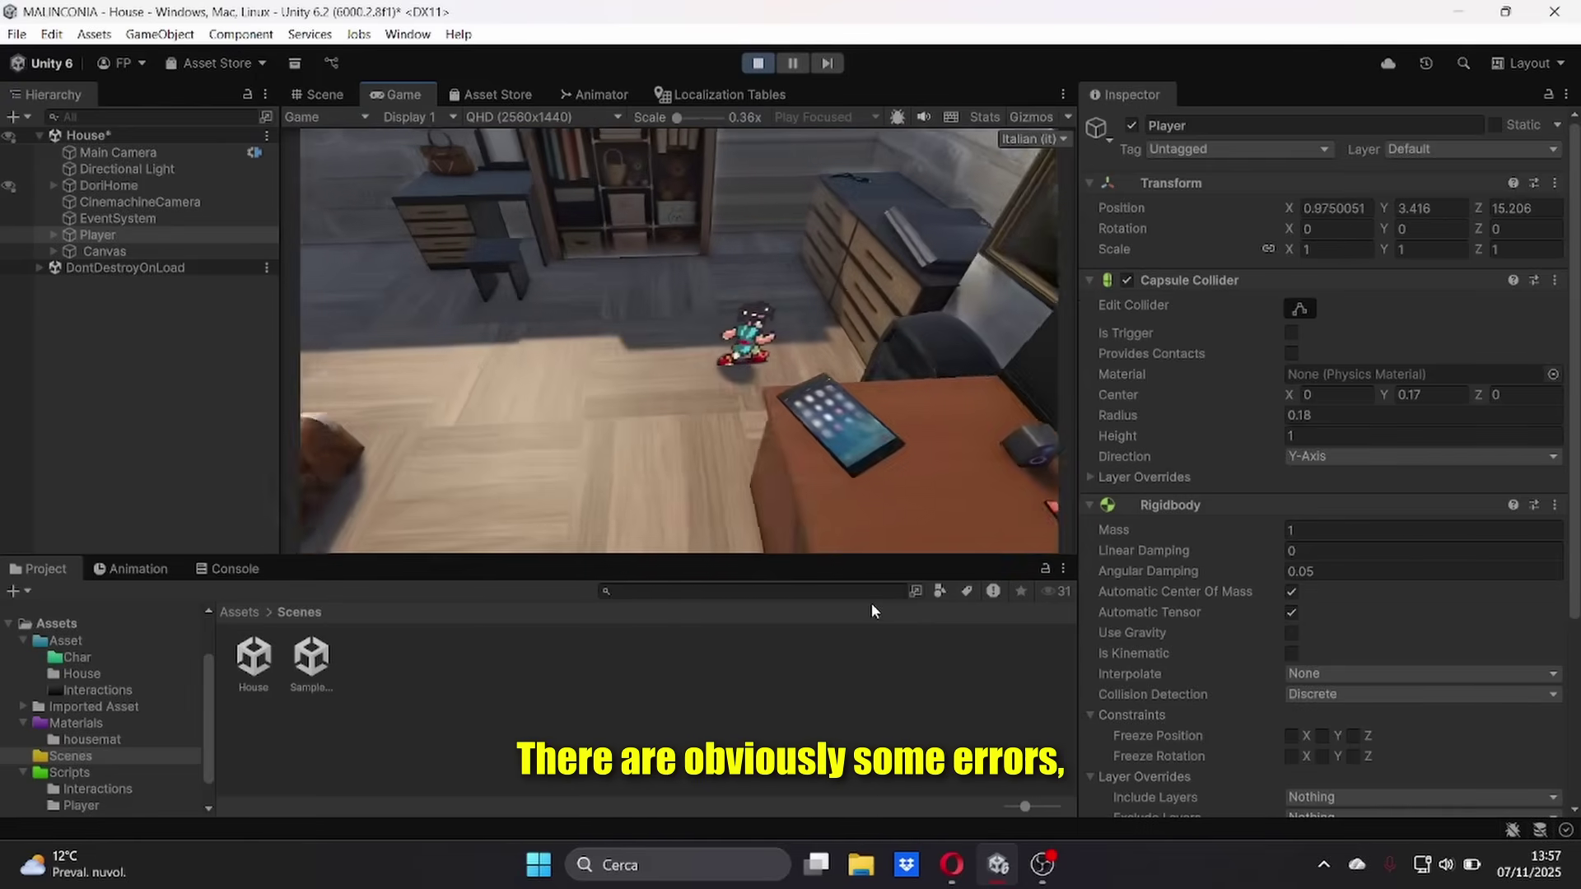
pyautogui.press('a')
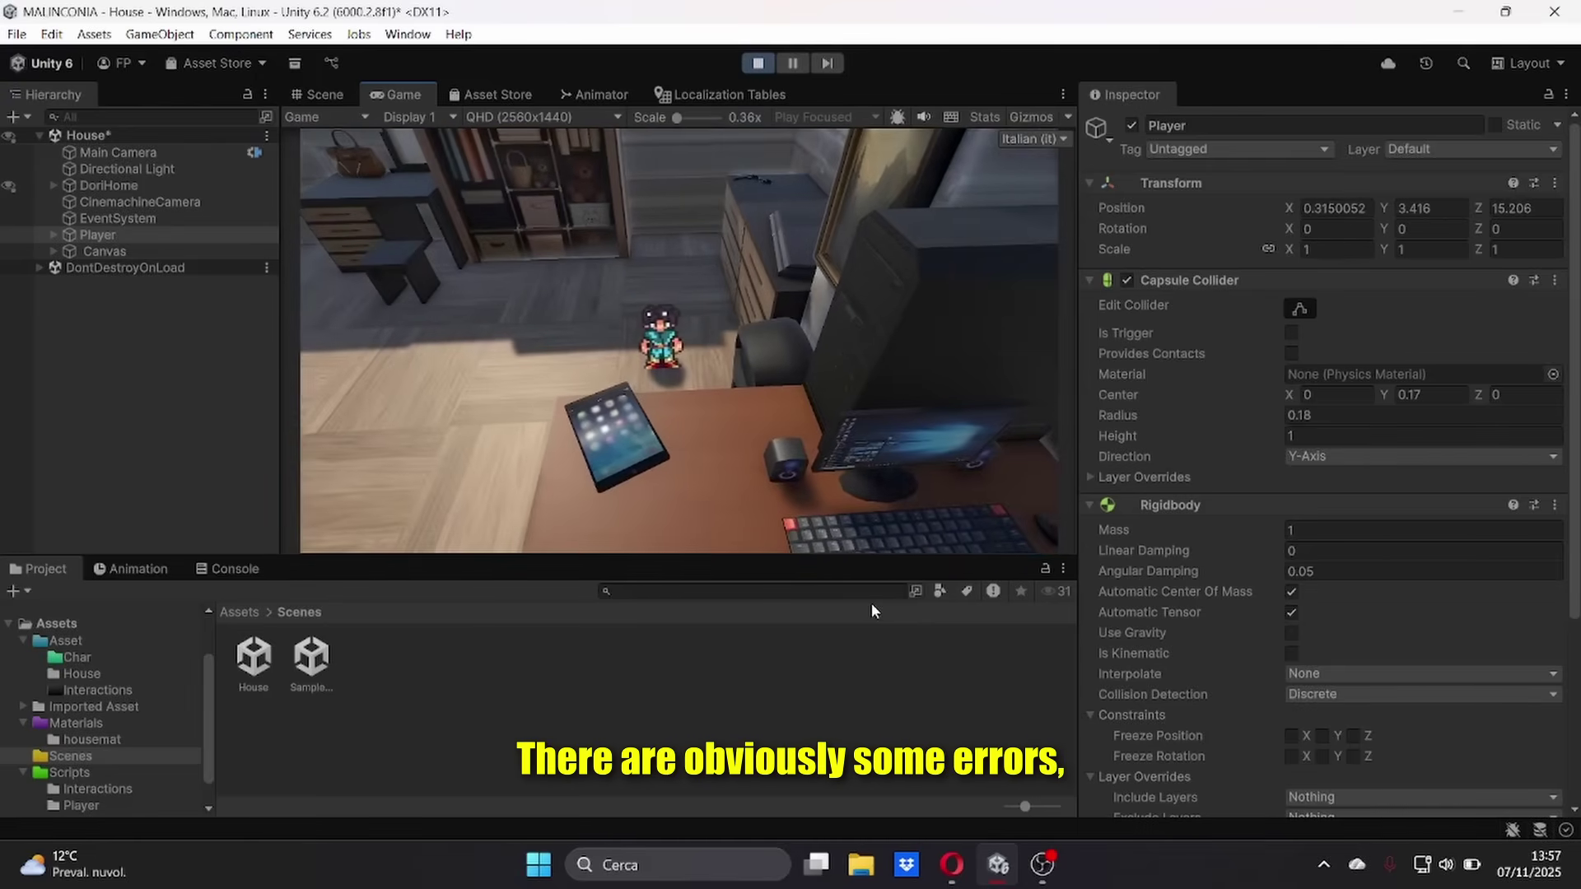
pyautogui.press('d')
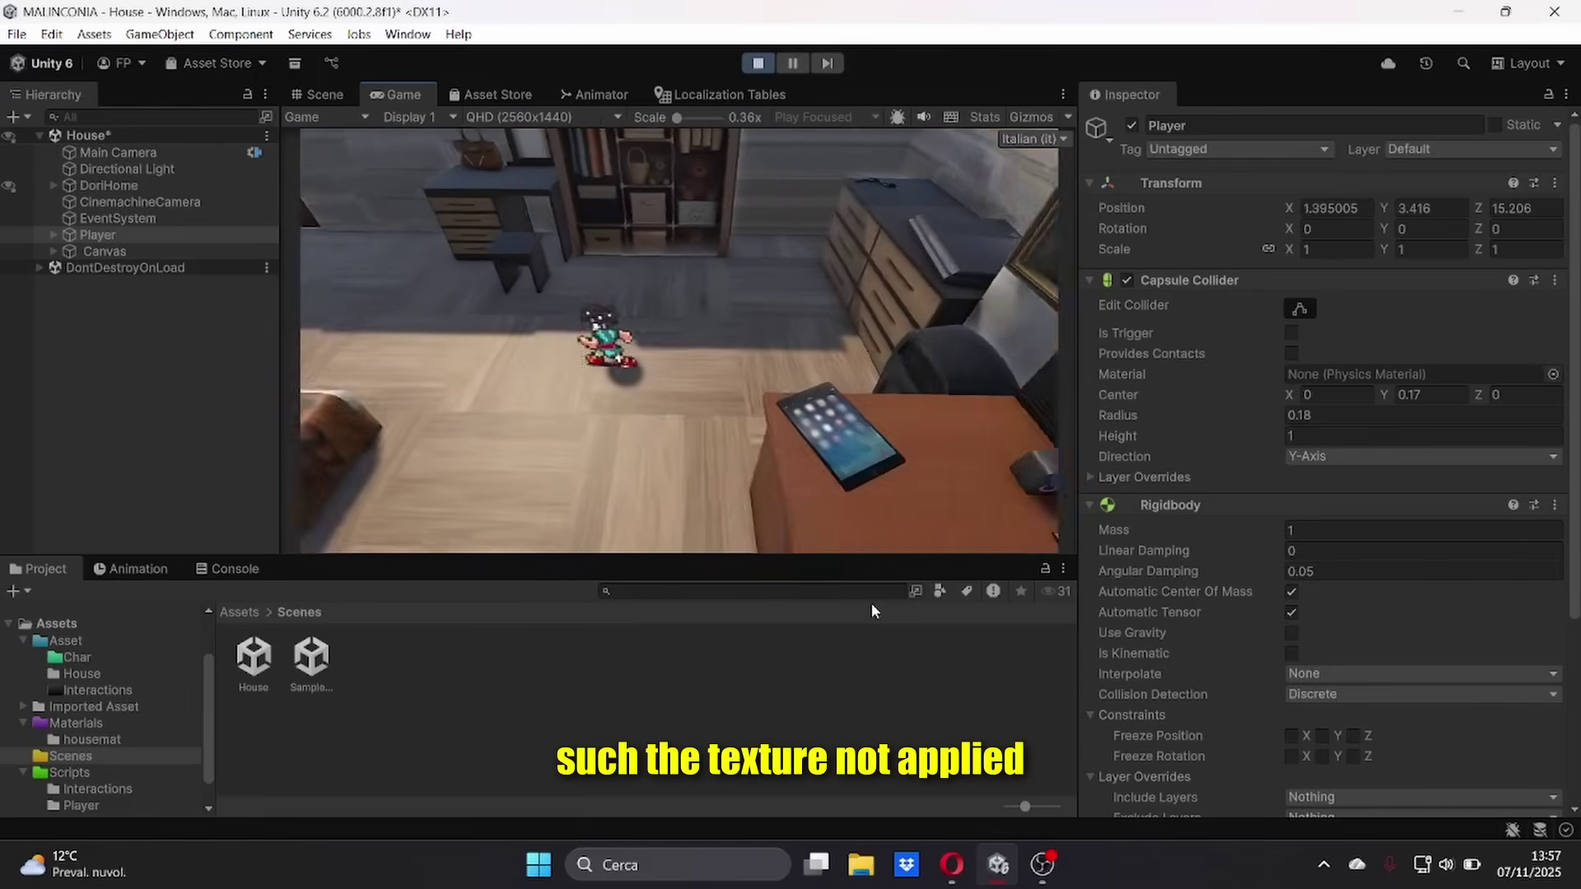
pyautogui.press('d')
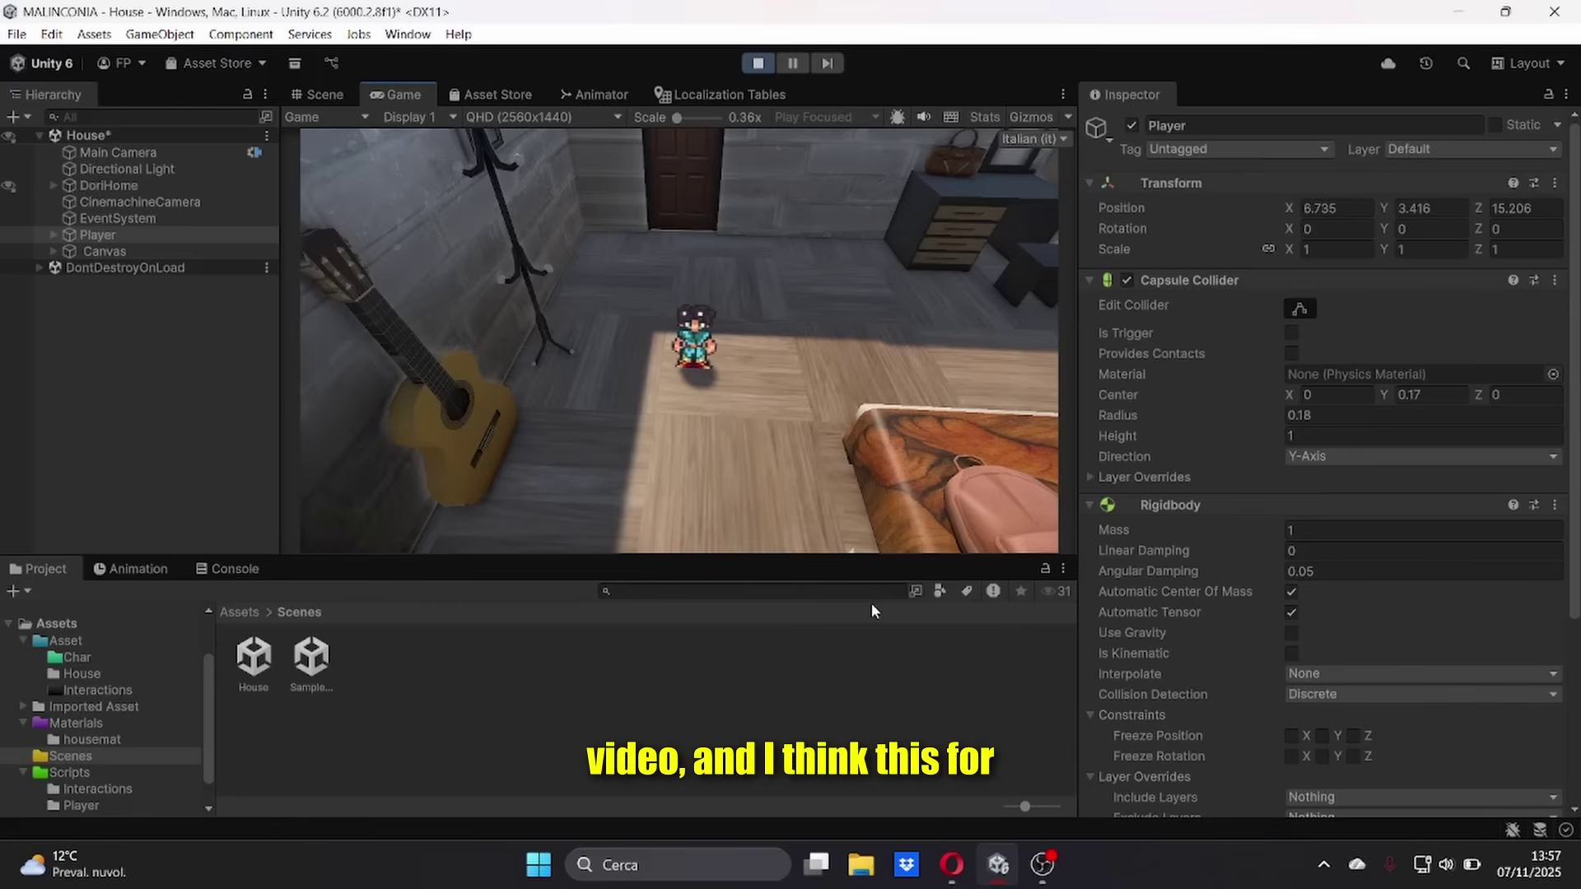
pyautogui.press('d')
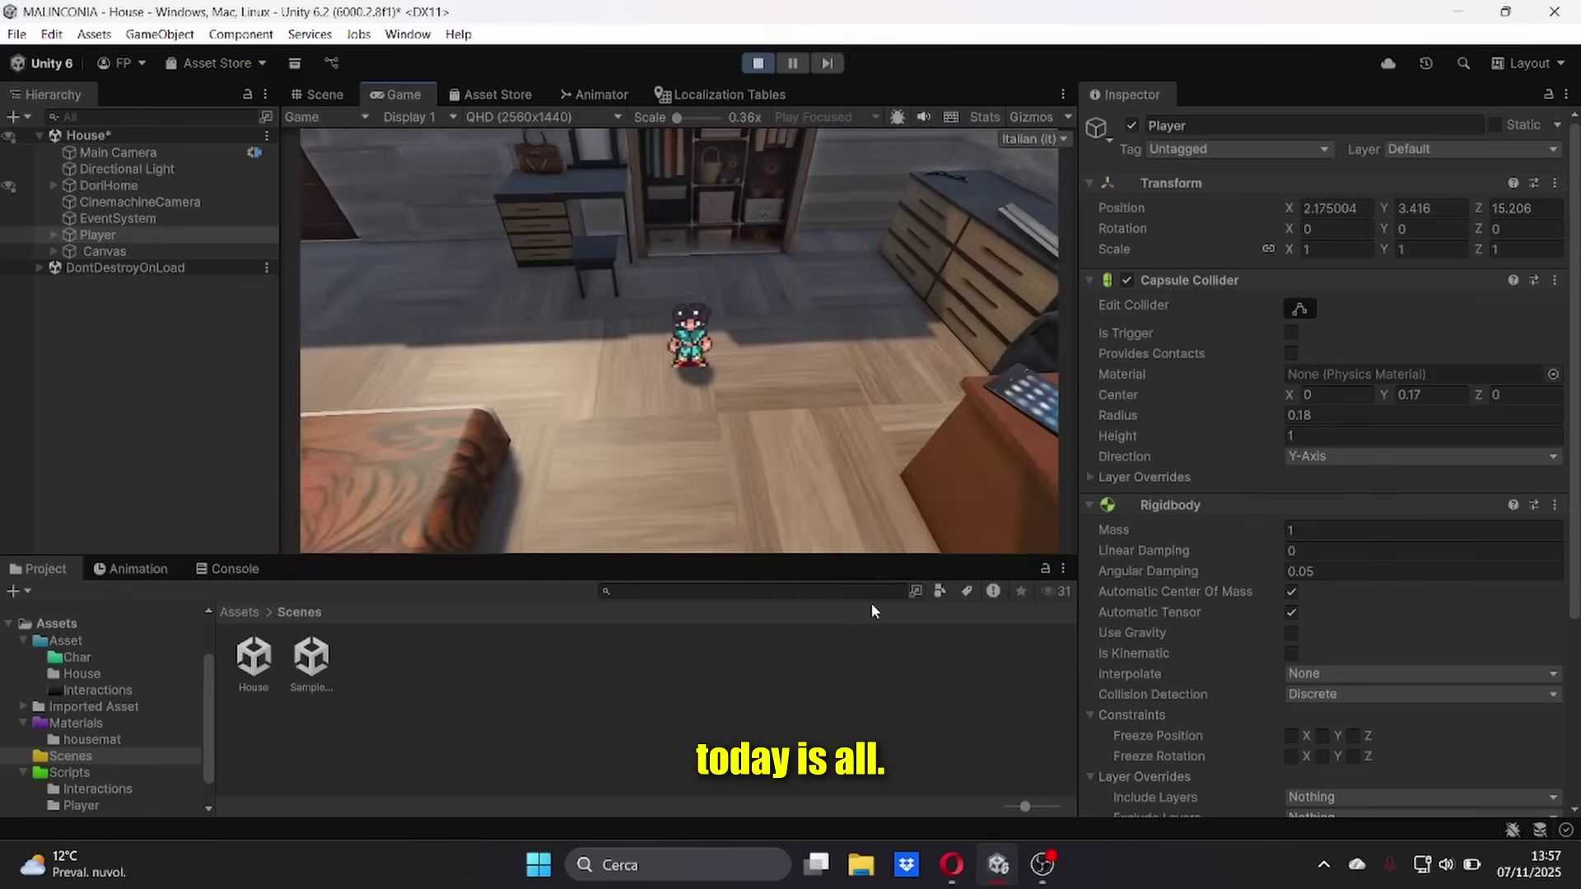